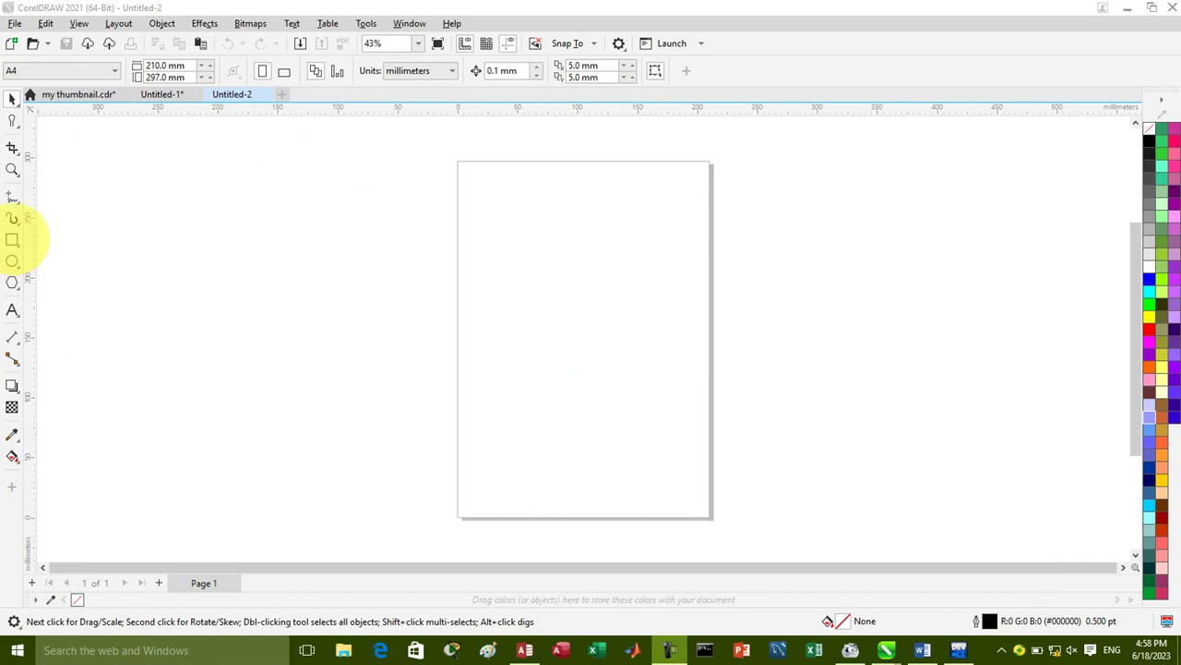
Draw a rectangle about 124 mm wide and 115 mm high on the page and shift it slightly up and left
click(12, 239)
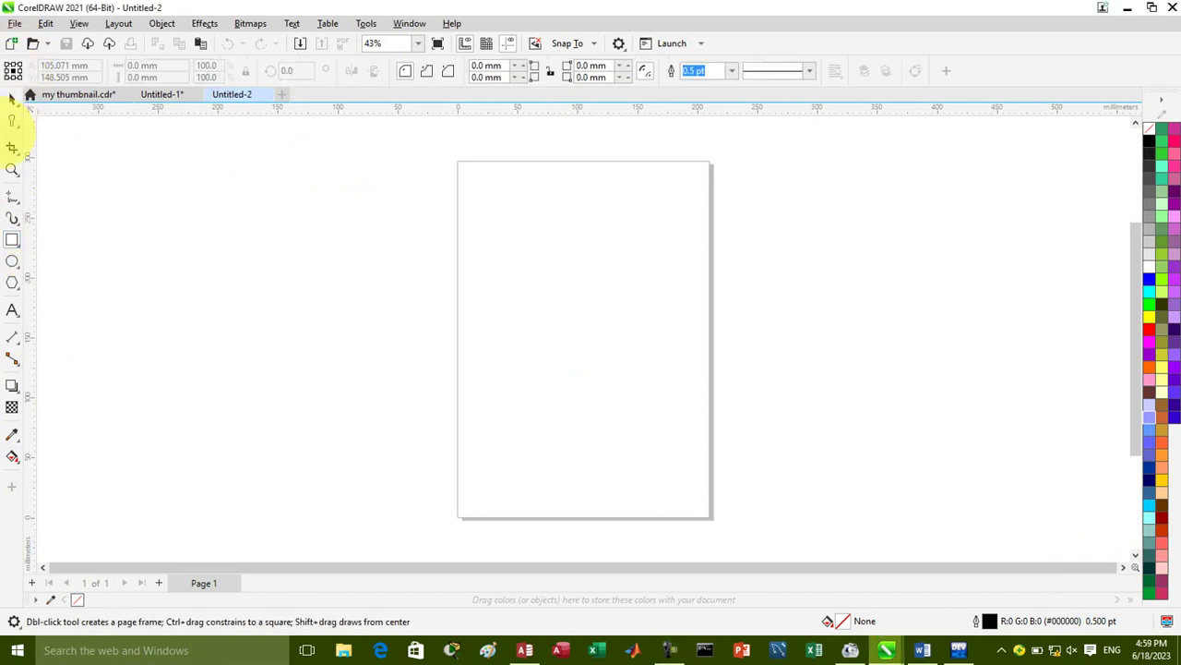
mouse_move(506, 232)
mouse_down()
mouse_move(536, 277)
mouse_move(651, 338)
mouse_move(658, 372)
mouse_up()
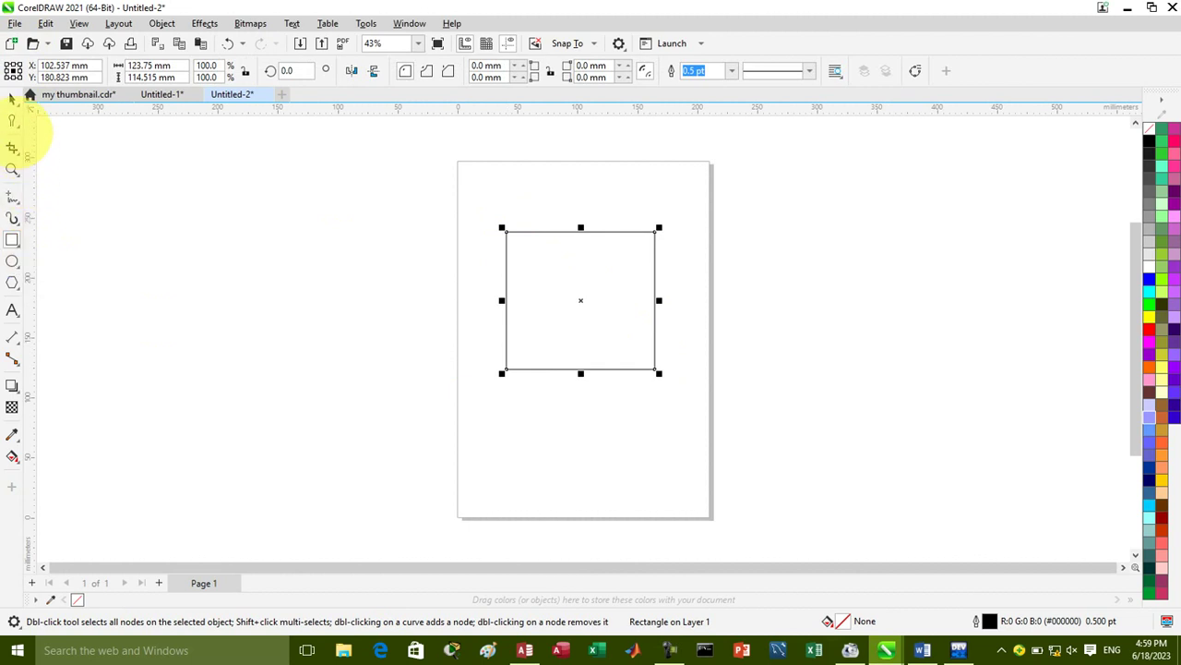
click(12, 99)
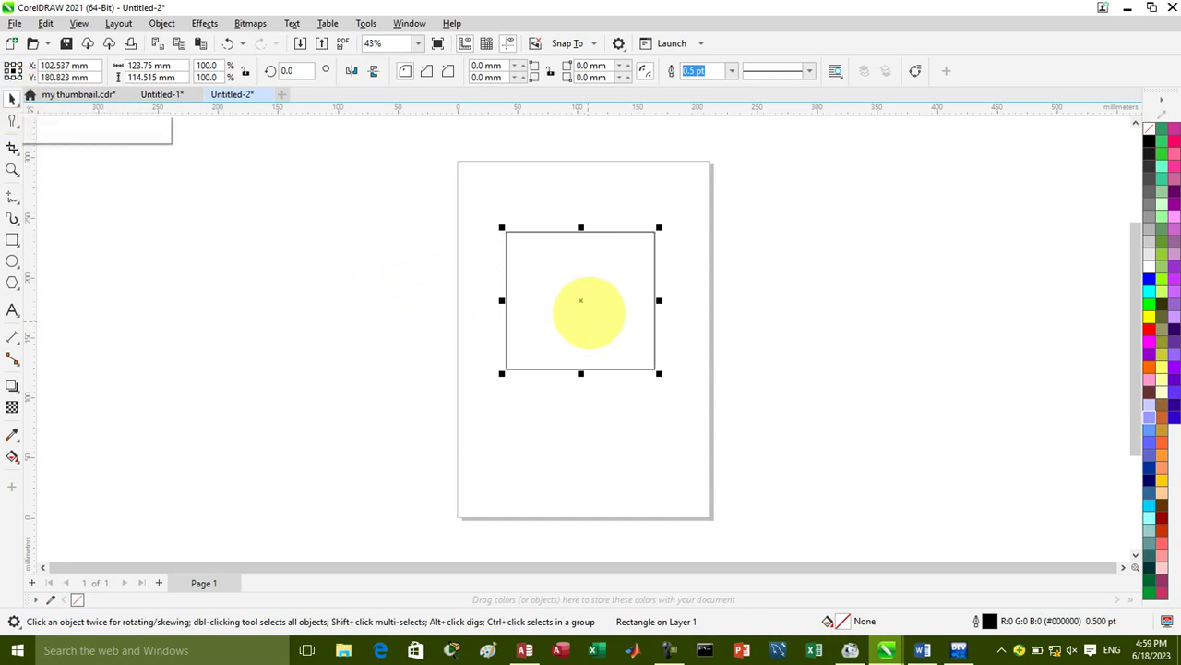
mouse_move(581, 300)
mouse_down()
mouse_move(404, 283)
mouse_move(570, 292)
mouse_up()
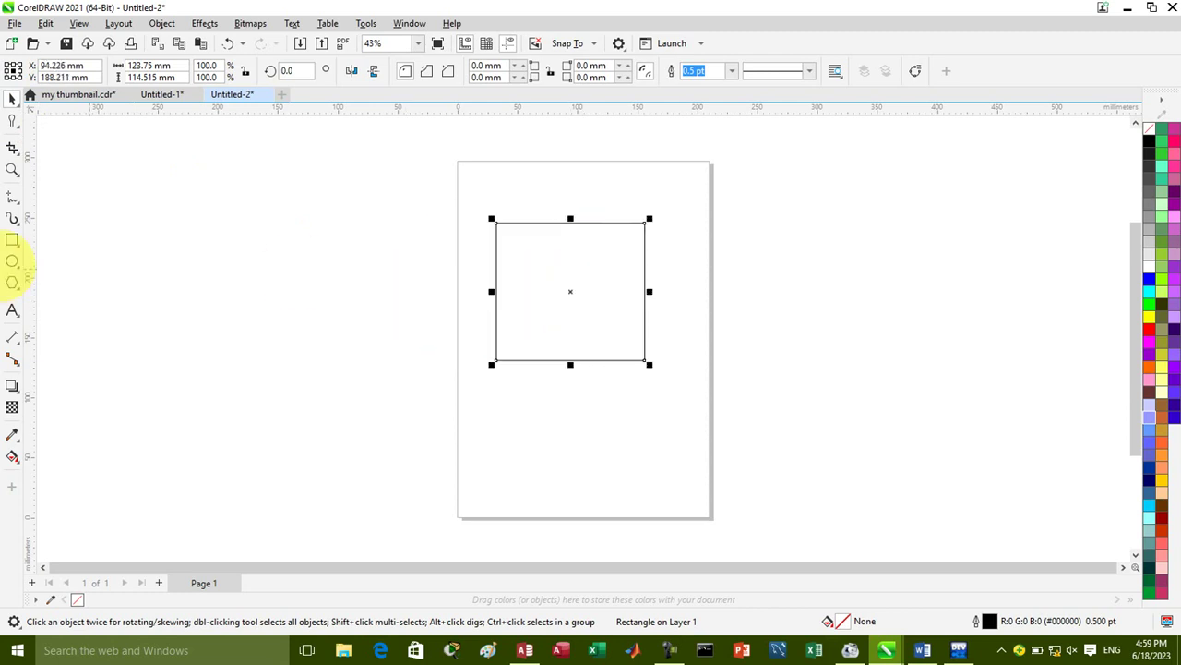
Draw two smaller rectangles, about 66 × 73 mm across the page's left edge and about 66 × 58 mm right of the page
click(12, 239)
drag(382, 261, 463, 349)
drag(724, 238, 804, 308)
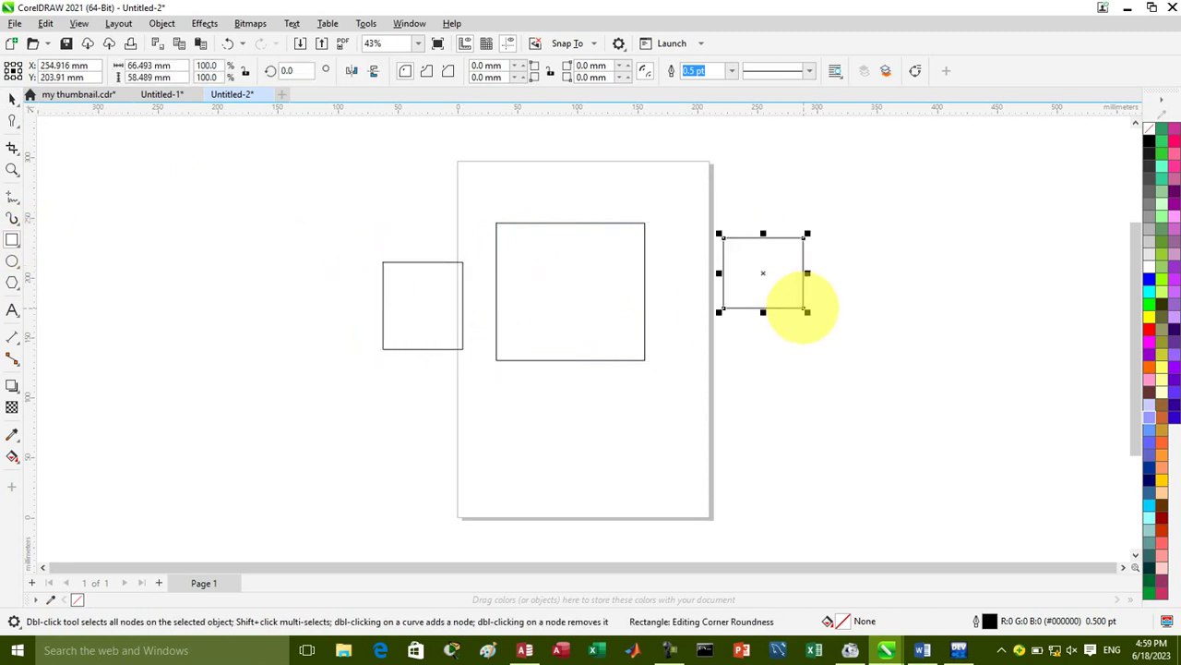
Move the small rectangle at the page's left edge inside the large rectangle on the page
click(11, 99)
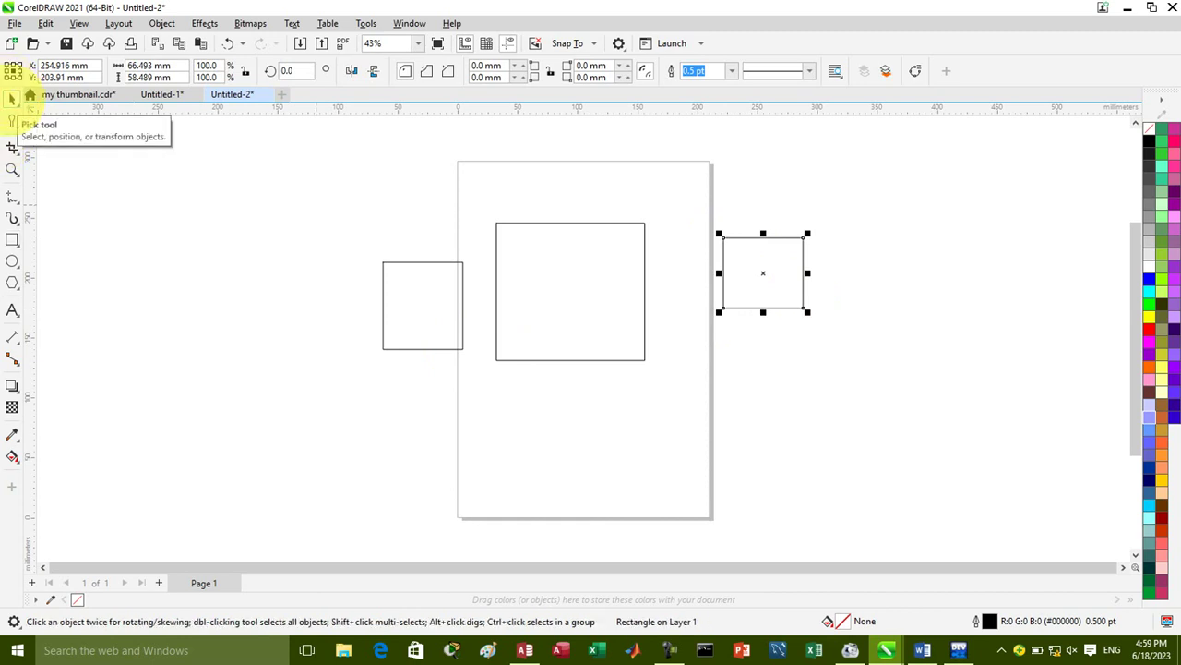
click(557, 294)
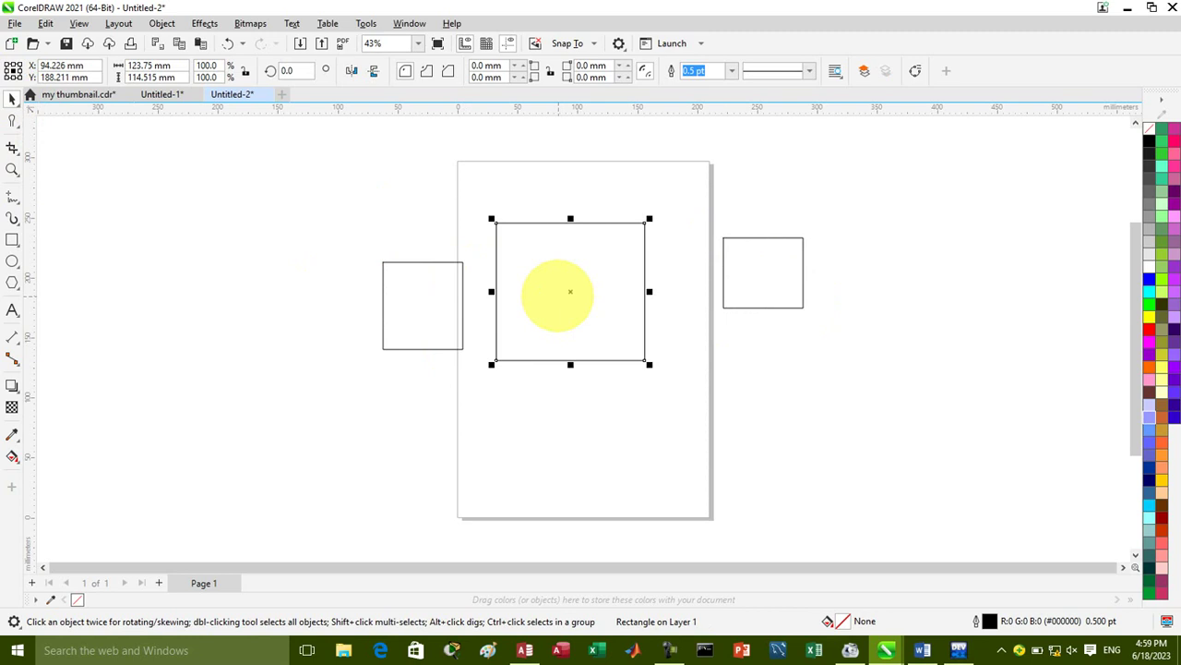
click(440, 298)
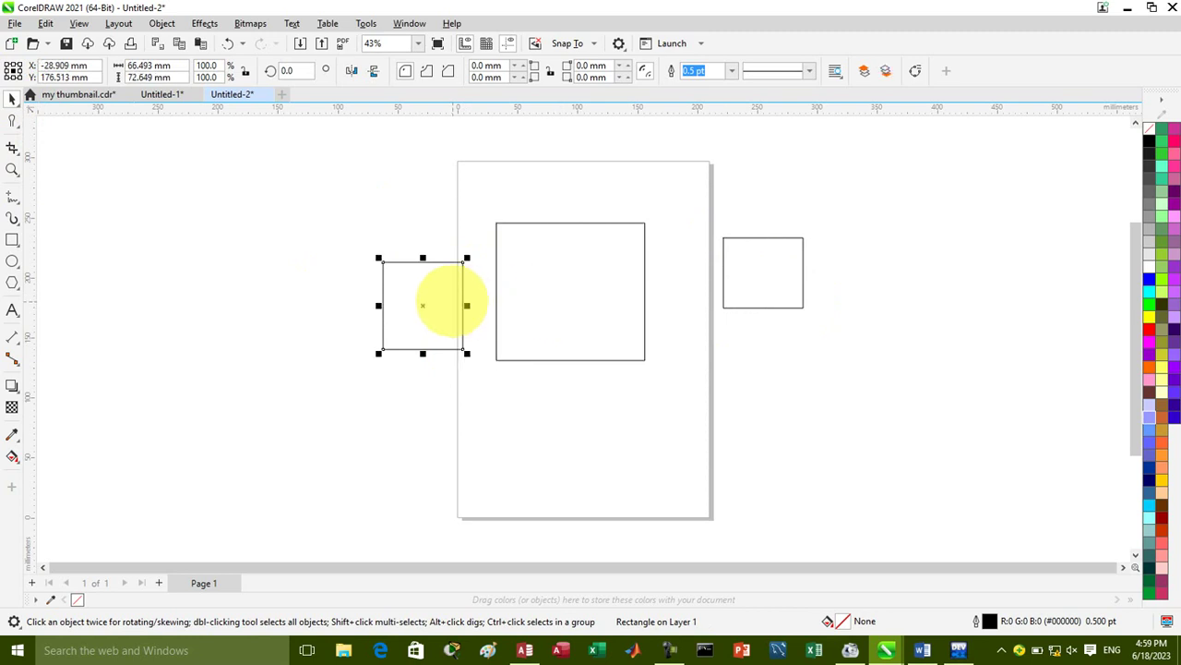
drag(422, 304, 573, 293)
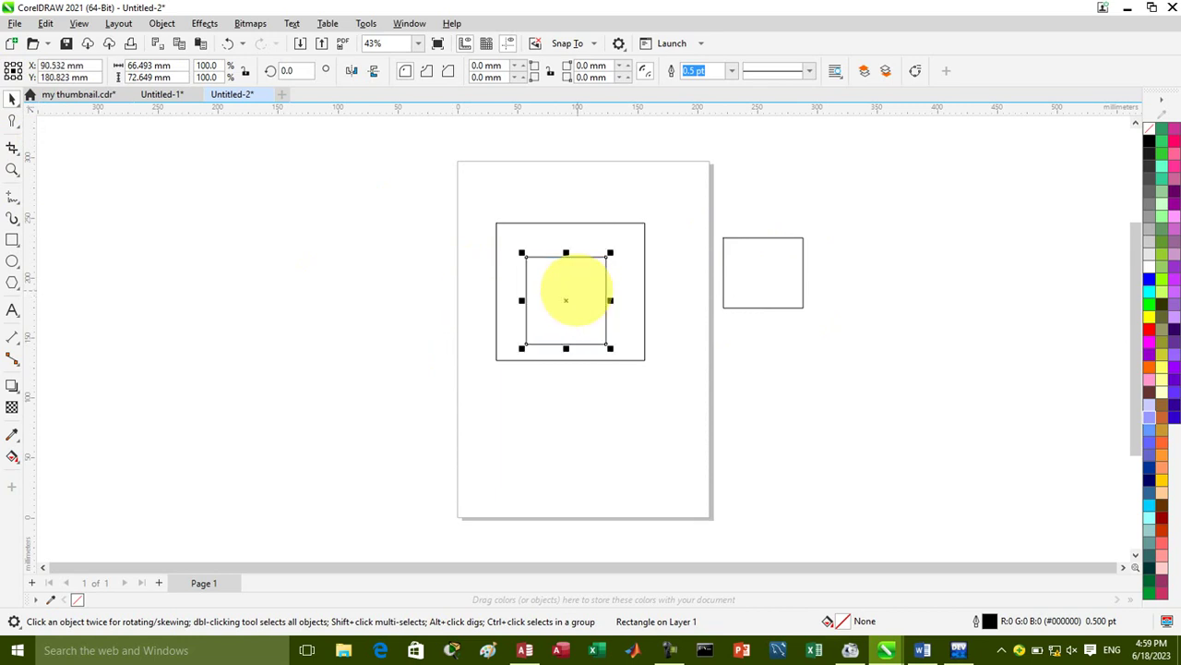
Move the other small rectangle onto the large rectangle's top edge and back out to the right of the page
click(720, 223)
drag(777, 242, 580, 184)
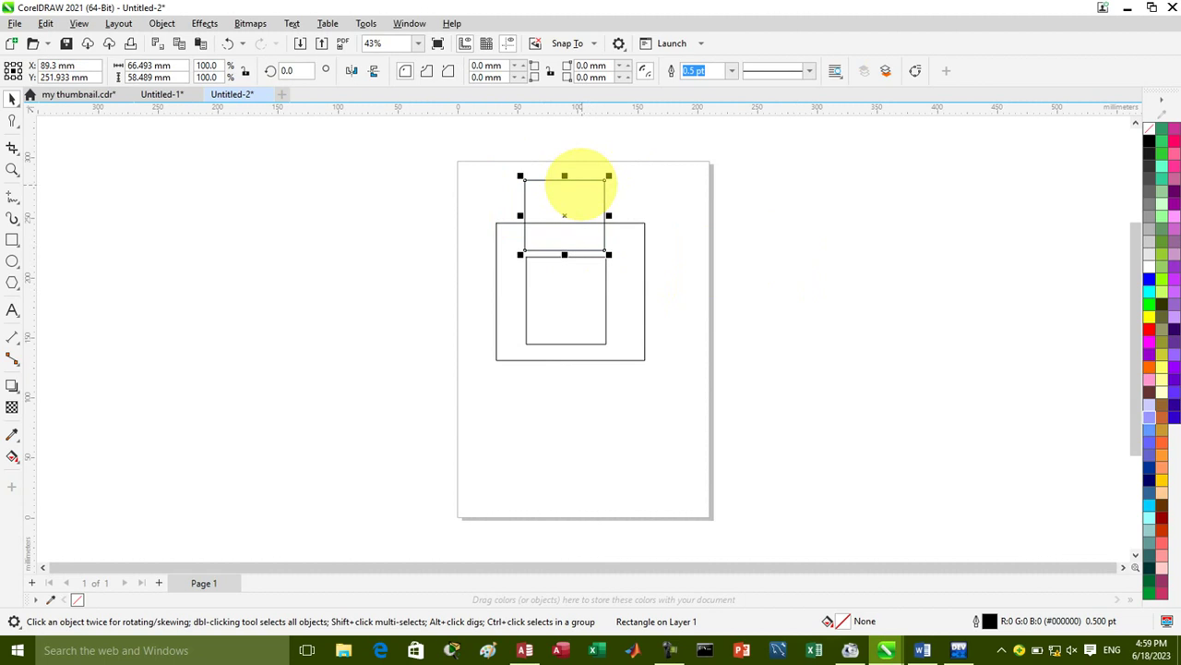
drag(562, 190, 841, 241)
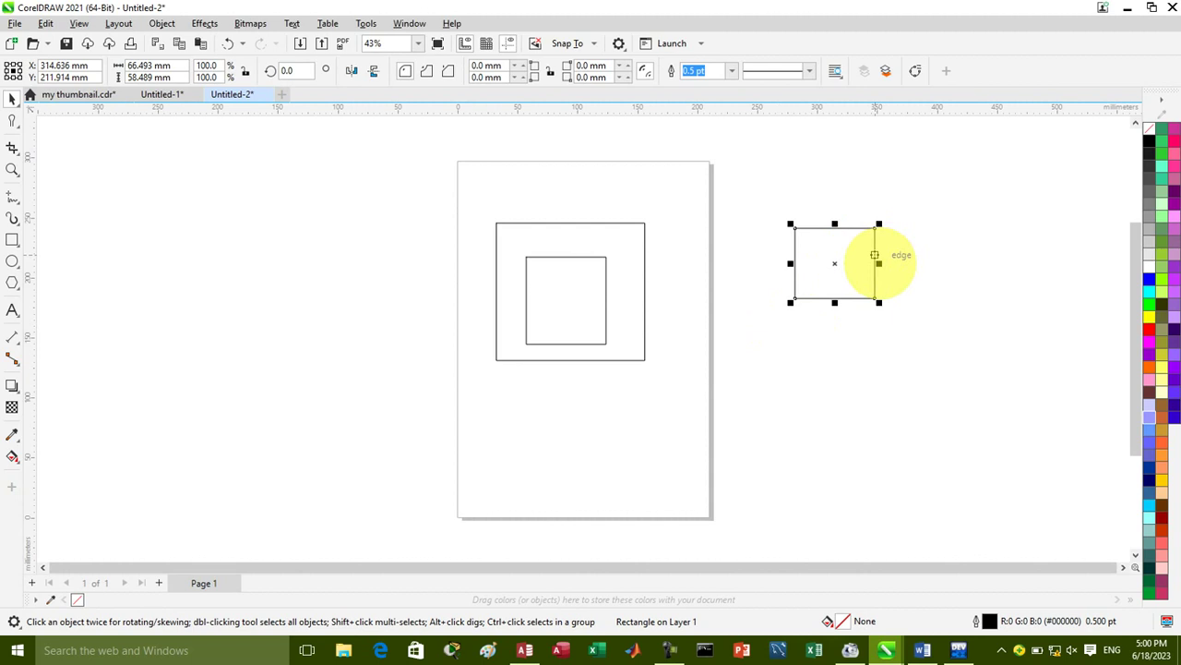
Enlarge the rectangle right of the page to about 181 × 147 mm and place it around the two nested rectangles
drag(875, 255, 951, 255)
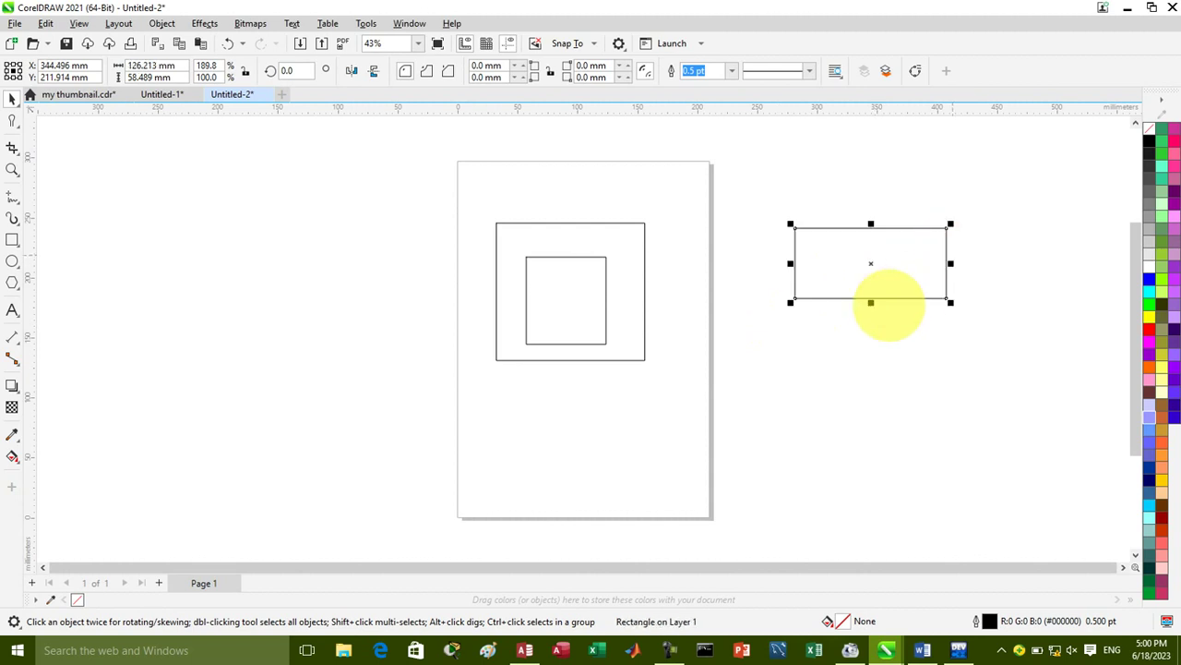
drag(870, 301, 870, 353)
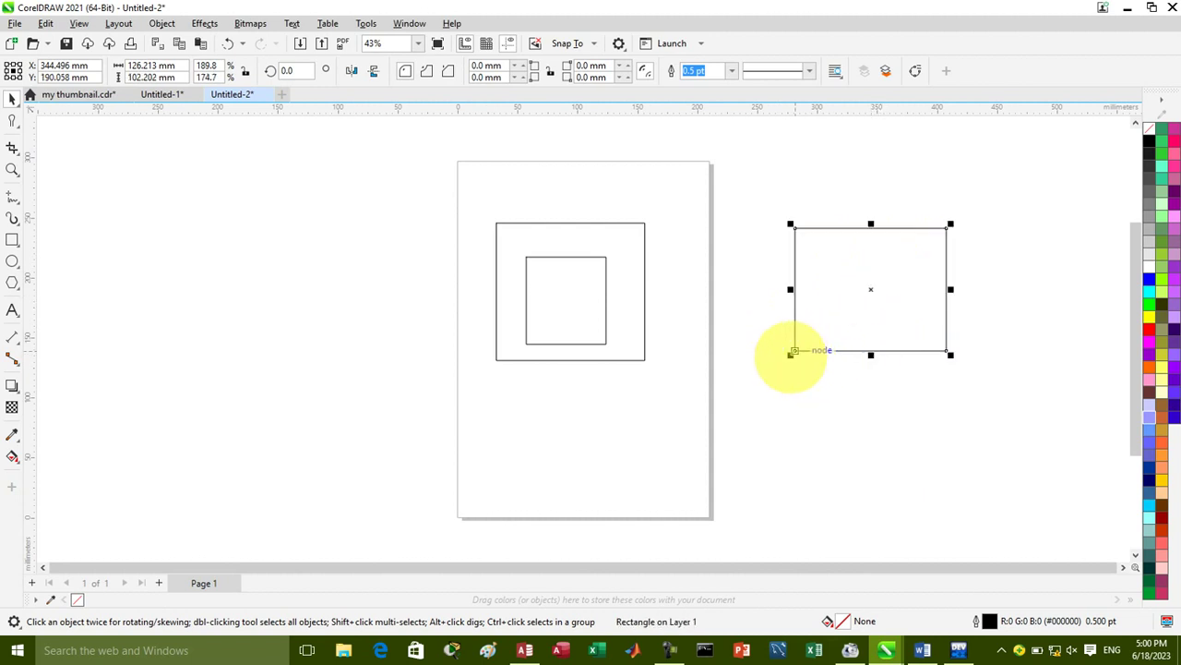
drag(791, 353, 744, 392)
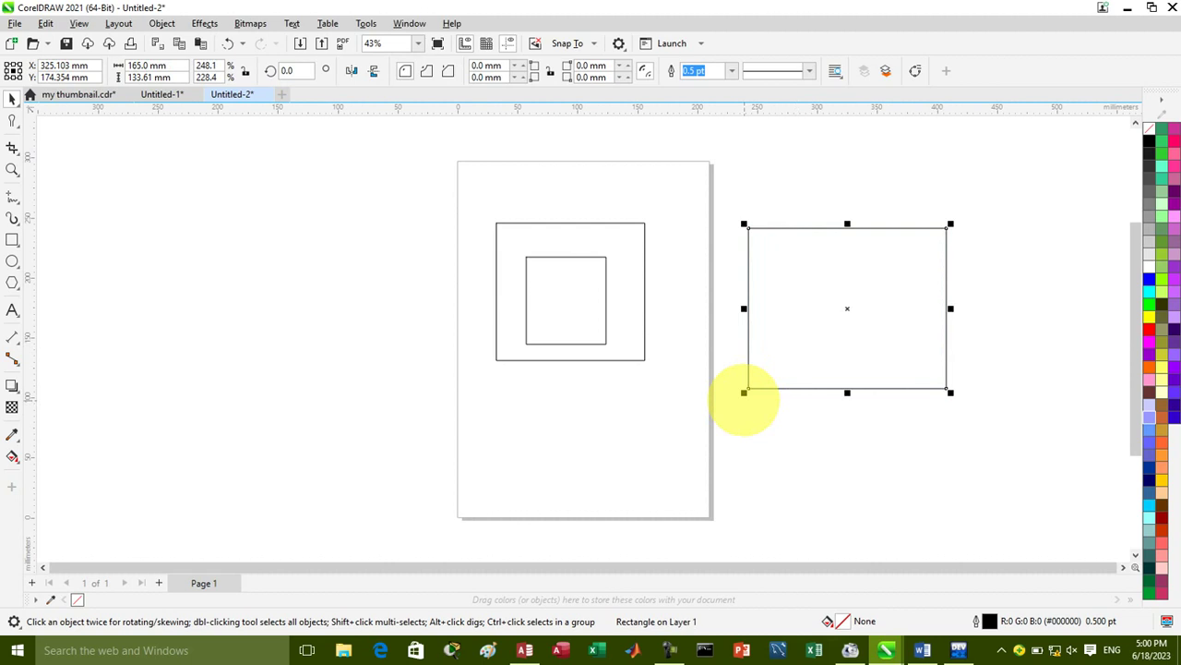
drag(744, 392, 724, 407)
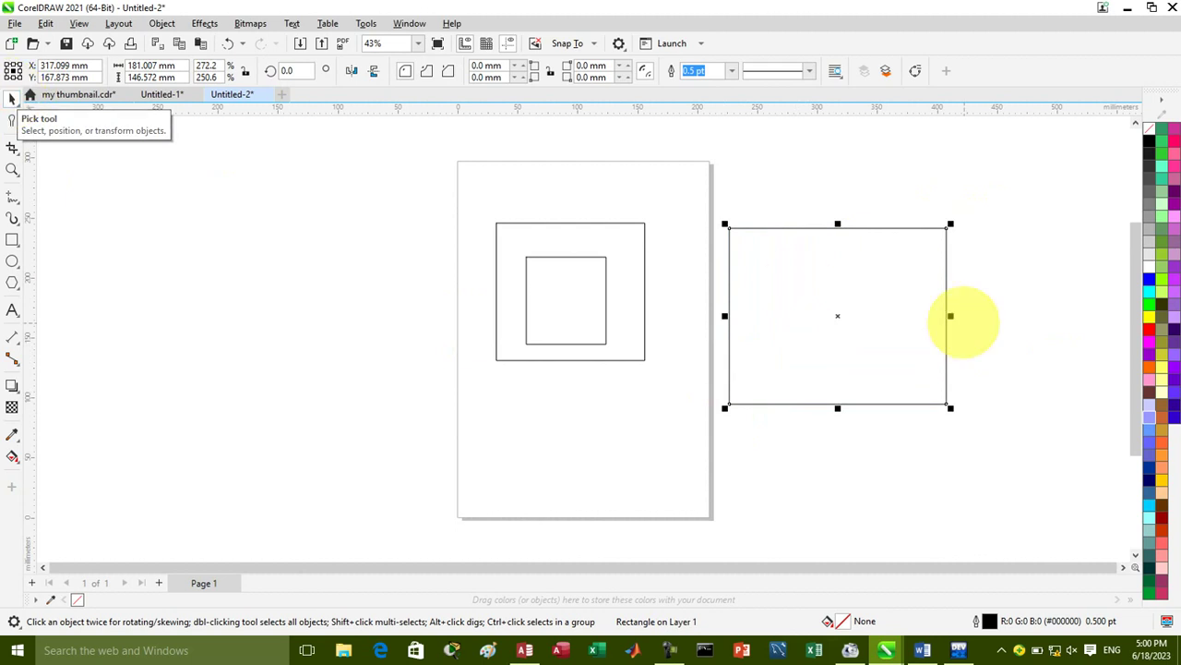
drag(852, 253, 609, 231)
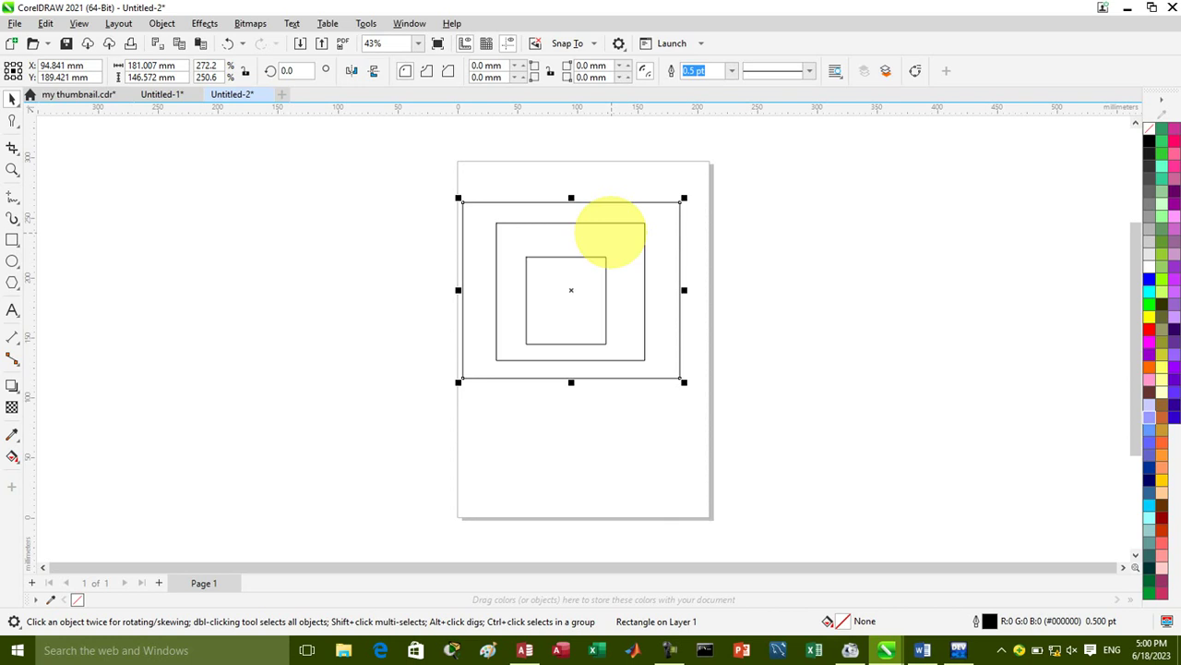
Separate the nested rectangles by moving the largest left of the page and the smallest onto the page's right edge
click(591, 464)
drag(466, 226, 246, 231)
drag(567, 306, 717, 327)
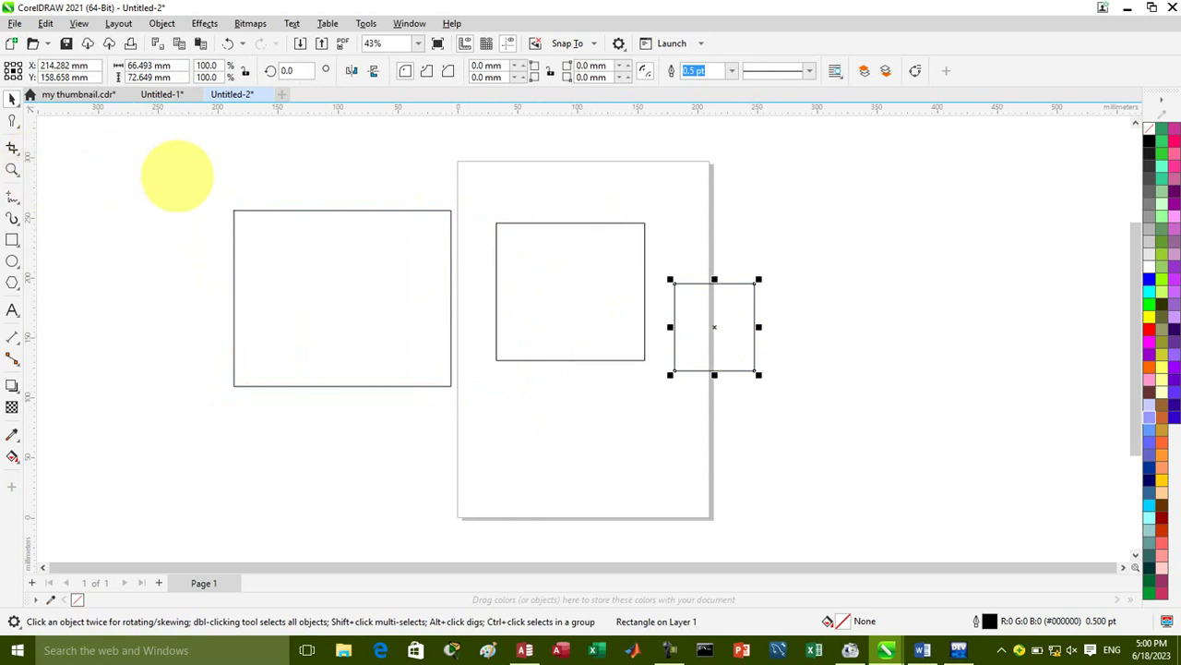
Select all three rectangles together, move them as one up and to the right, and deselect them
drag(204, 176, 795, 450)
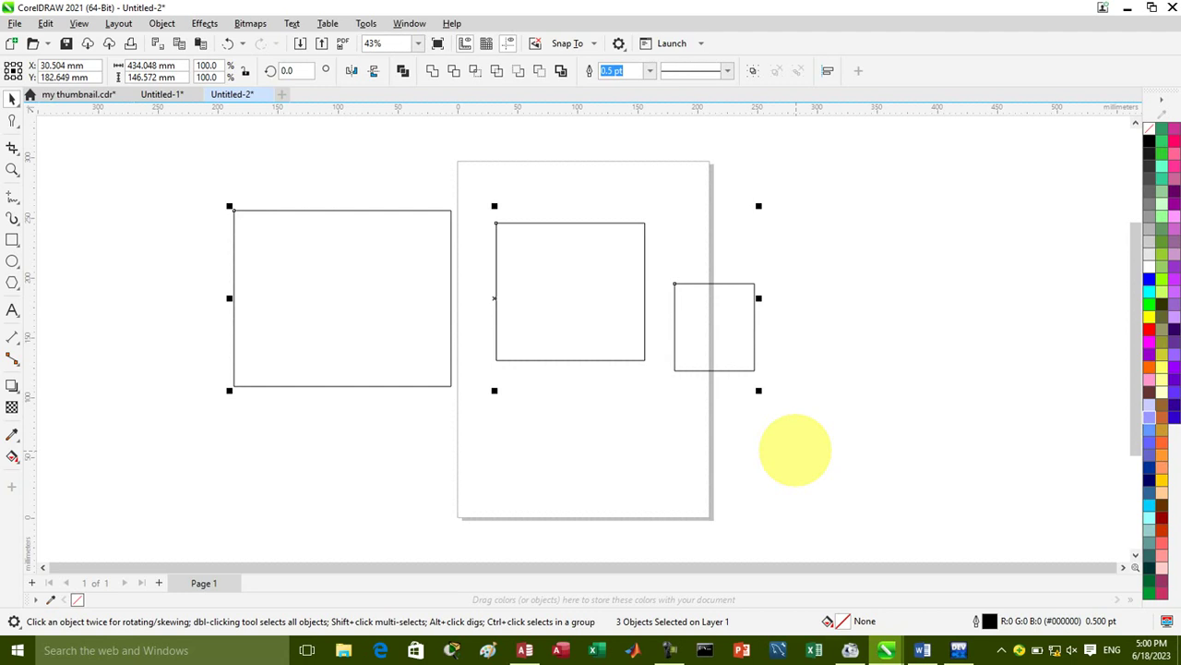
drag(581, 274, 775, 216)
drag(711, 250, 677, 262)
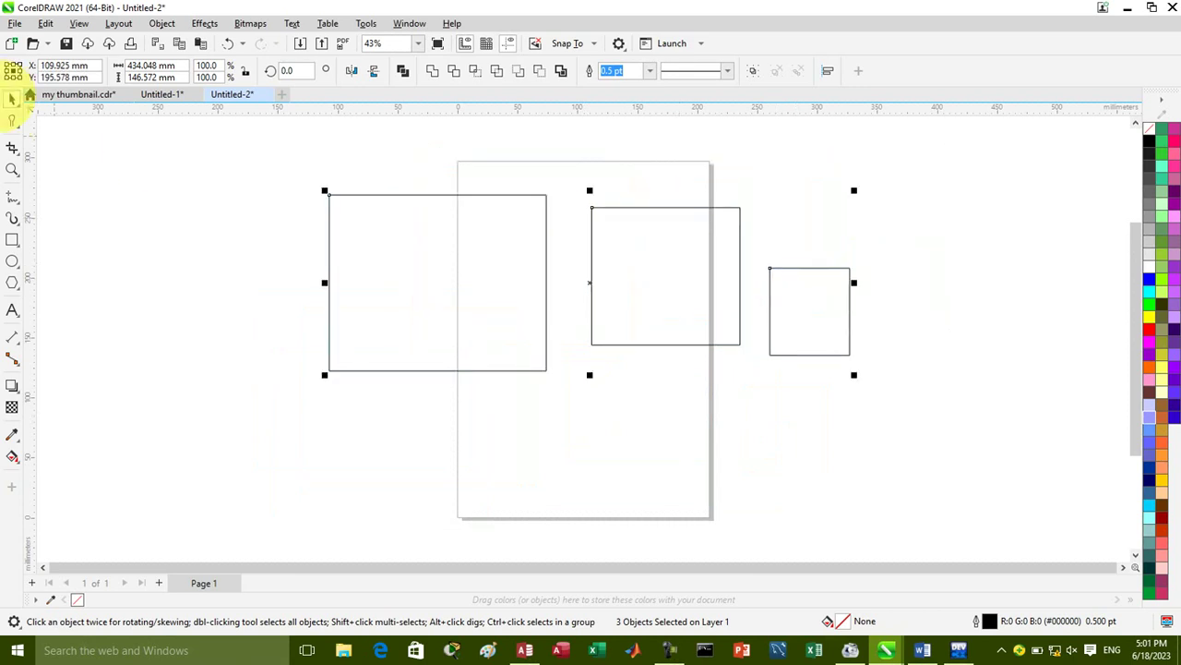
click(120, 274)
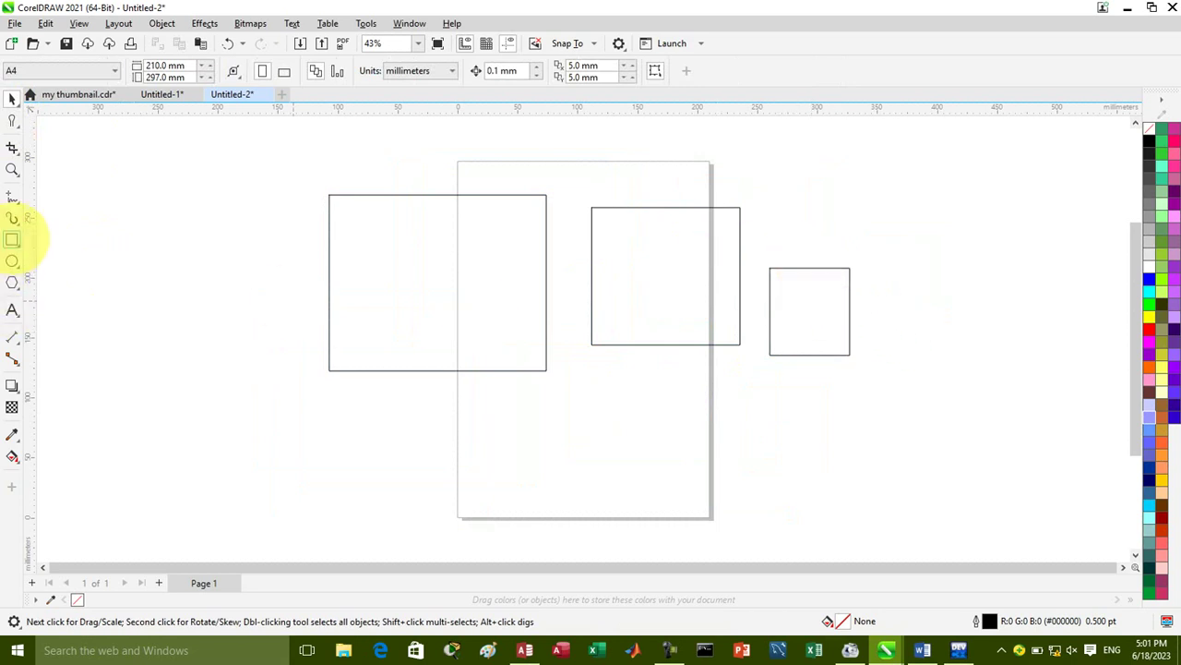
Draw five small rectangles, each about 25 to 34 mm wide, scattered inside the largest rectangle
click(12, 239)
mouse_move(361, 238)
mouse_down()
mouse_move(391, 277)
mouse_move(468, 283)
mouse_move(382, 317)
mouse_move(454, 311)
mouse_move(474, 285)
mouse_up()
drag(382, 295, 425, 343)
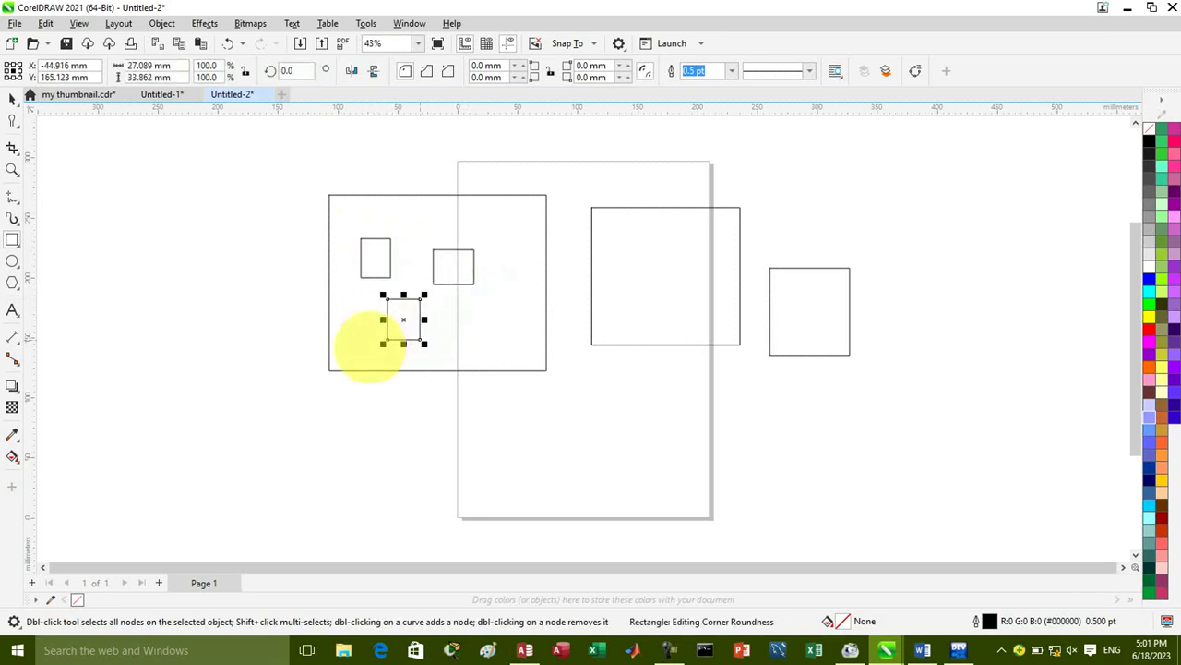
mouse_move(399, 205)
mouse_down()
mouse_move(436, 241)
mouse_move(499, 225)
mouse_move(529, 265)
mouse_up()
drag(489, 311, 523, 354)
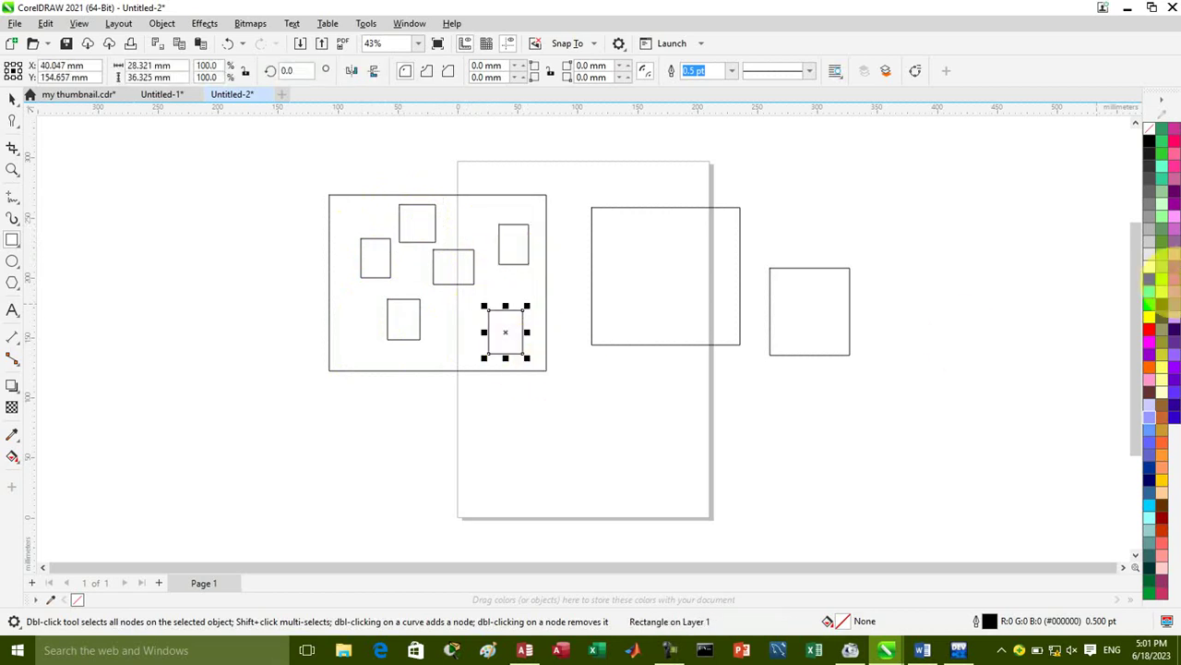
Fill the small lower-right rectangle blue, the upper-right one light gray, the middle one mint green and the topmost one sea green (#33CC99)
click(1149, 278)
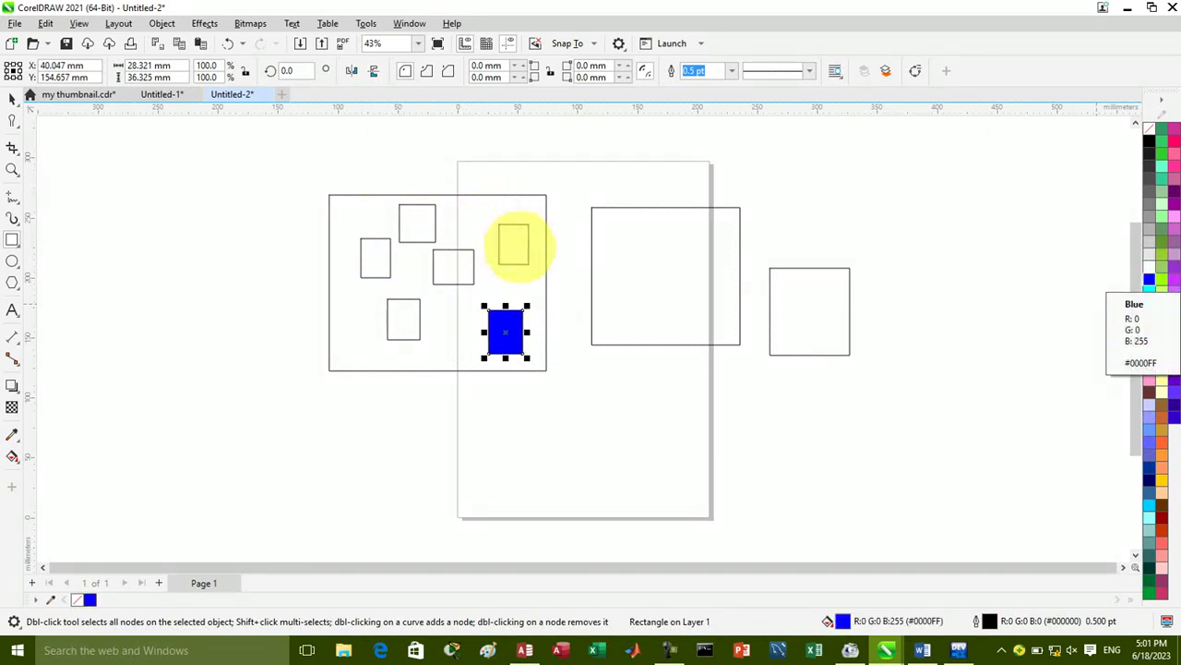
click(513, 244)
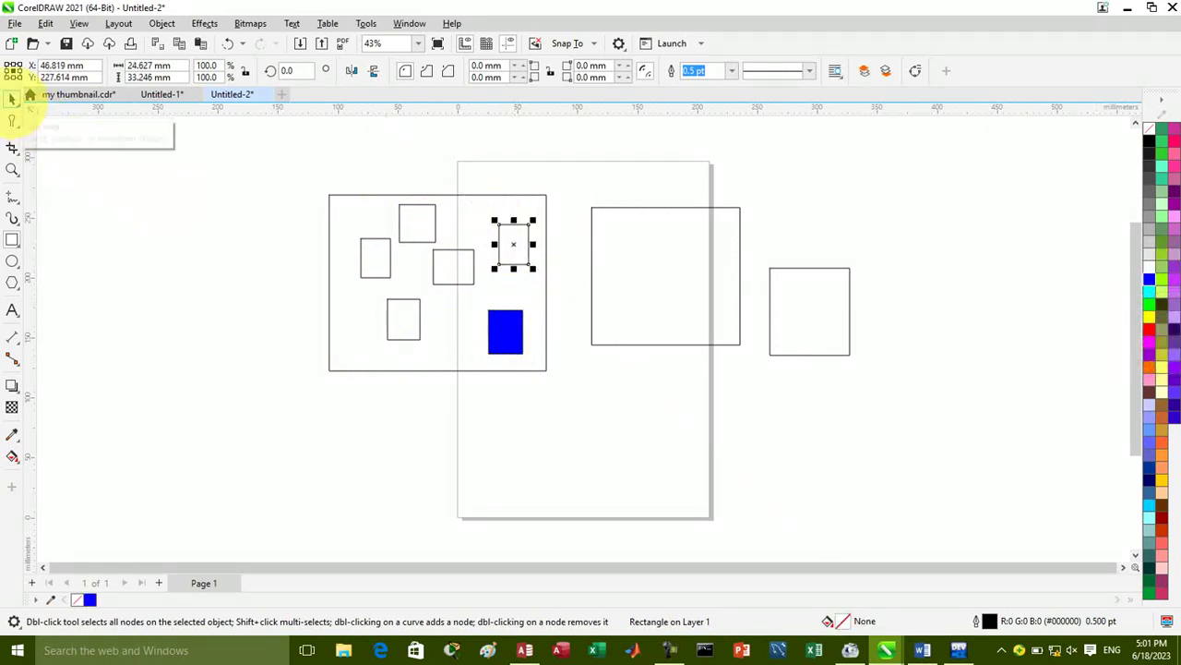
click(12, 98)
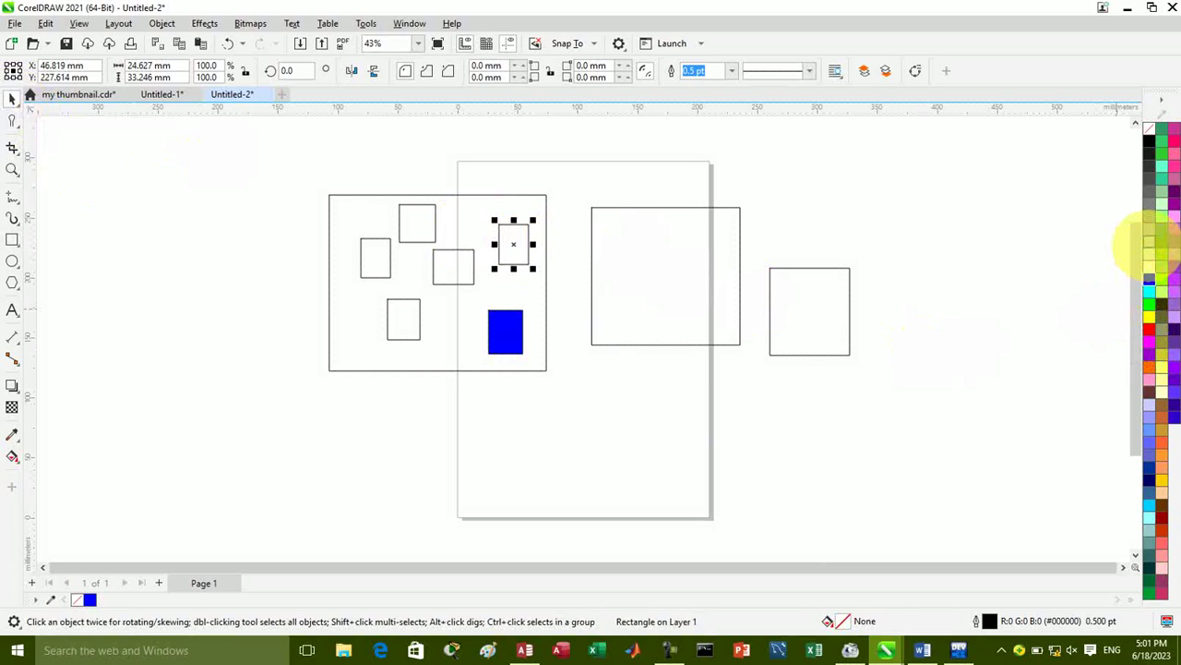
click(1149, 241)
click(453, 264)
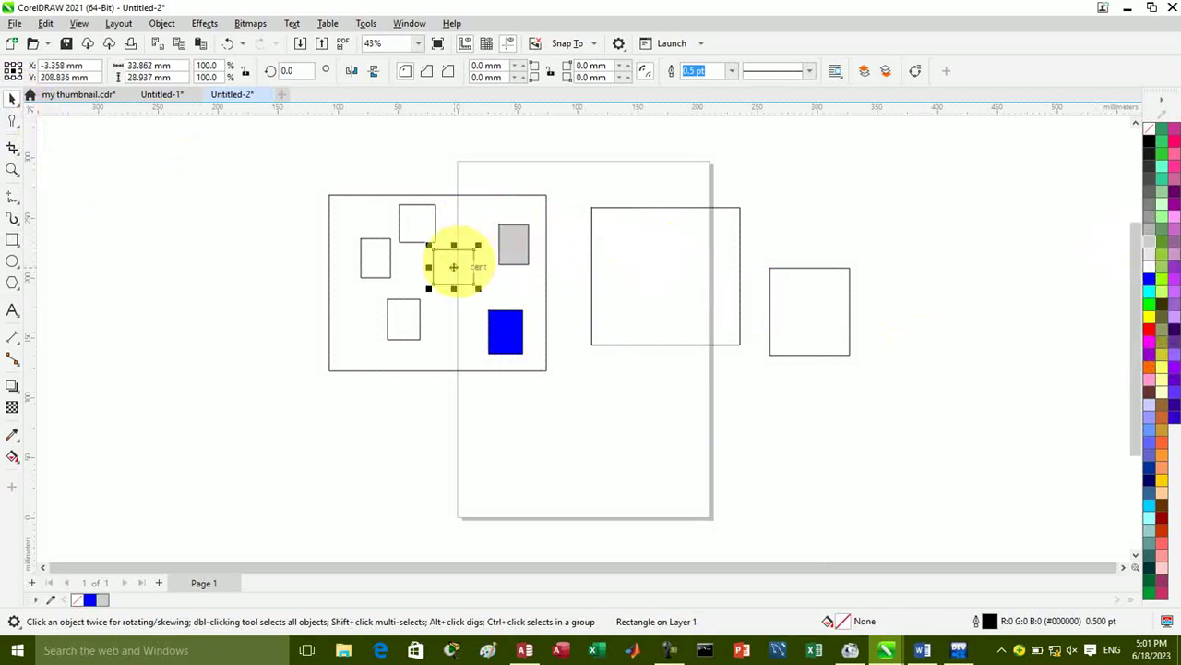
click(1161, 212)
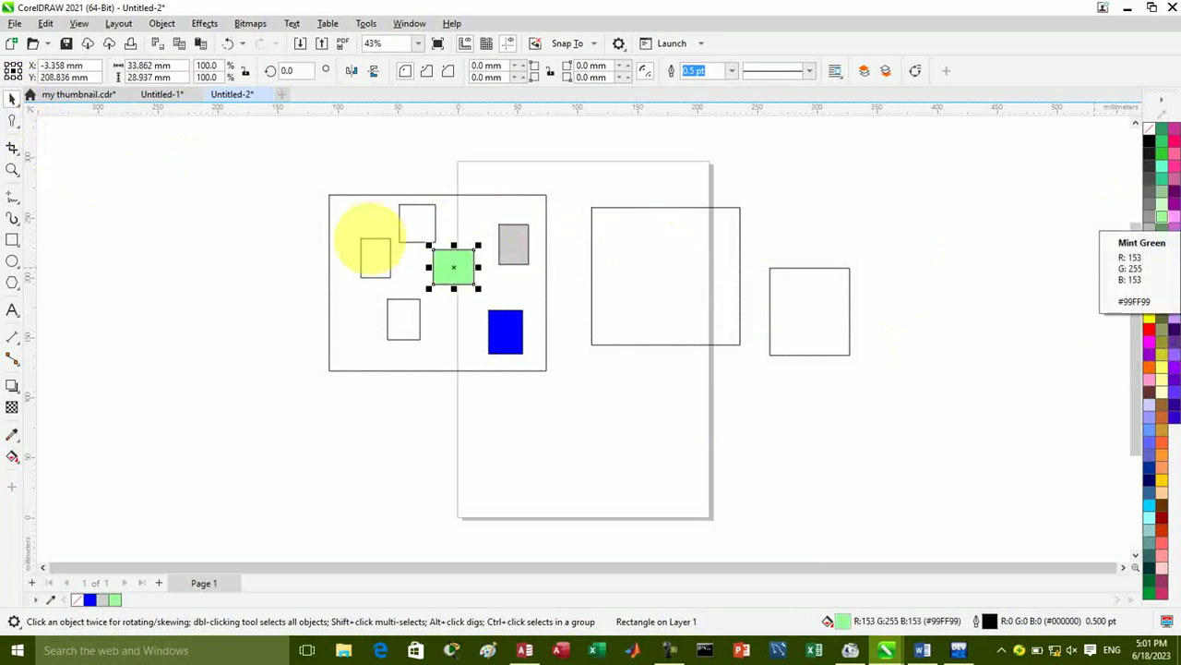
click(417, 221)
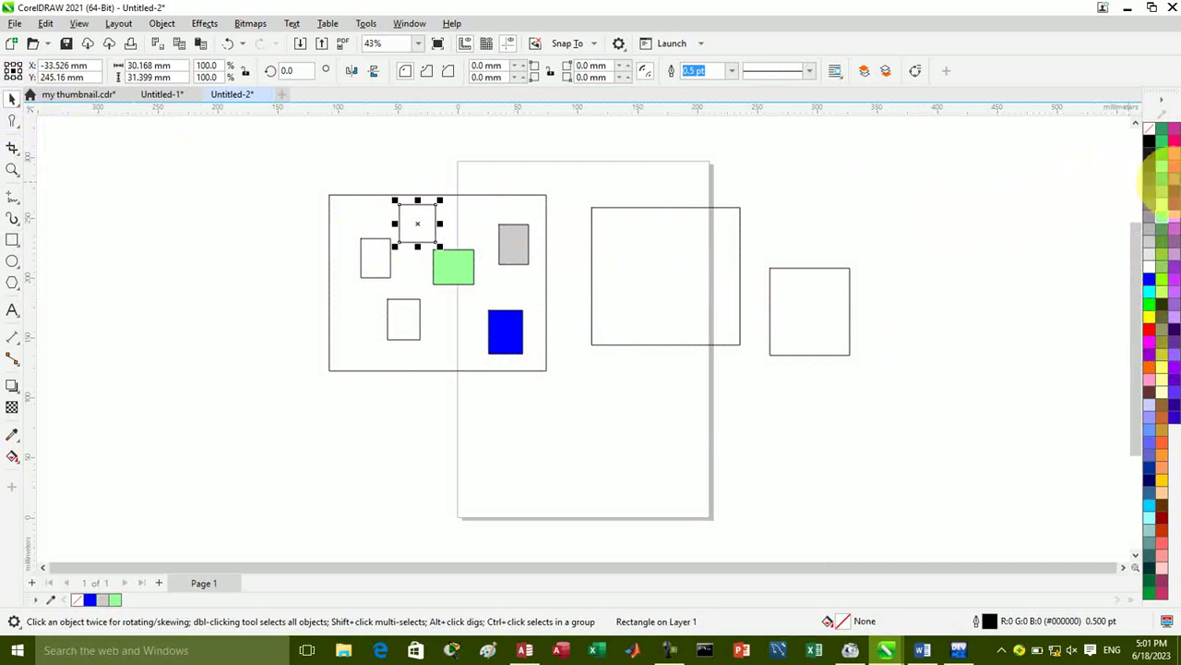
click(1161, 178)
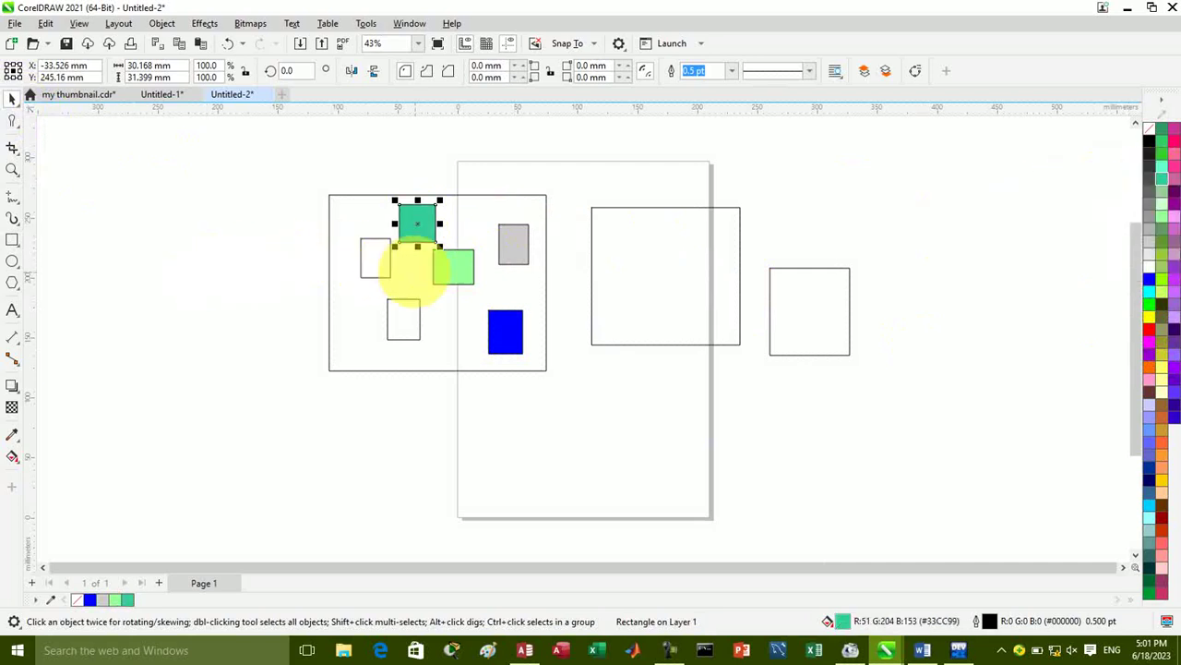
Fill the two remaining small rectangles with purple shades and the largest surrounding rectangle with cyan (#00FFFF)
click(374, 256)
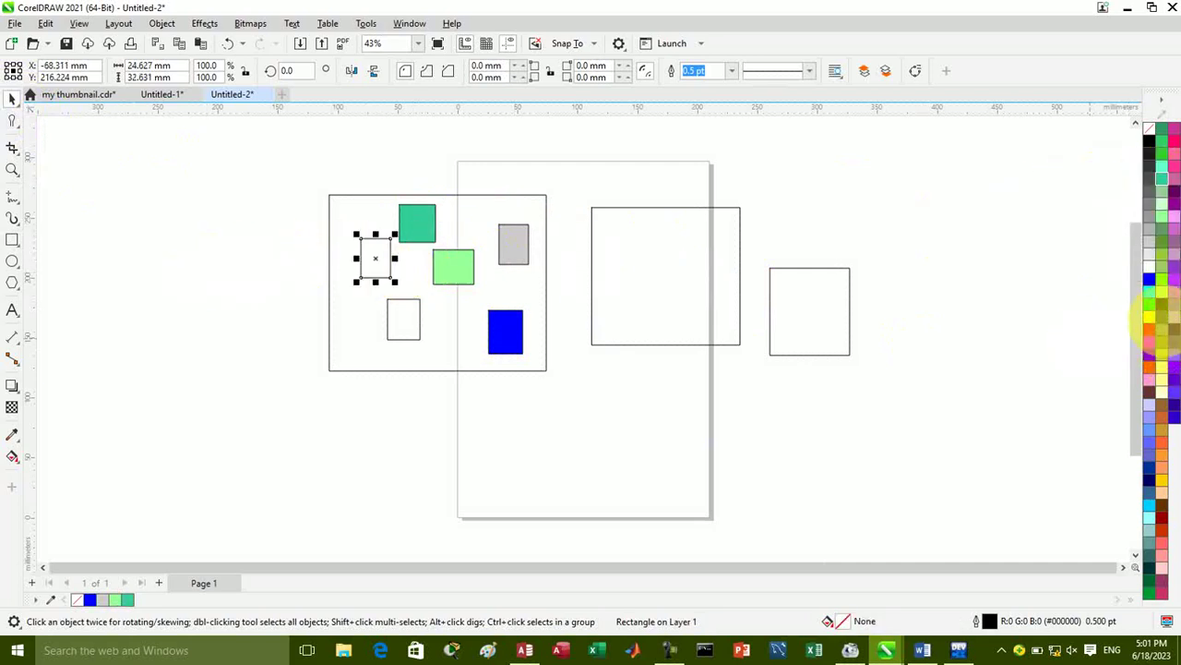
click(1155, 288)
click(387, 325)
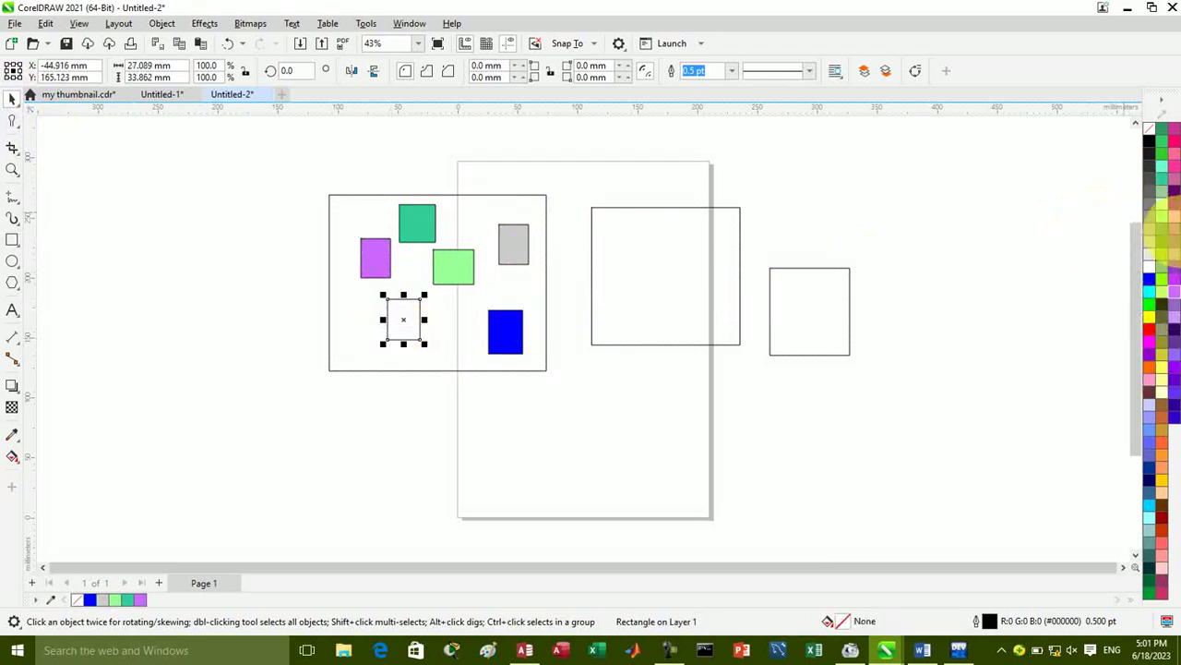
click(1174, 228)
click(451, 351)
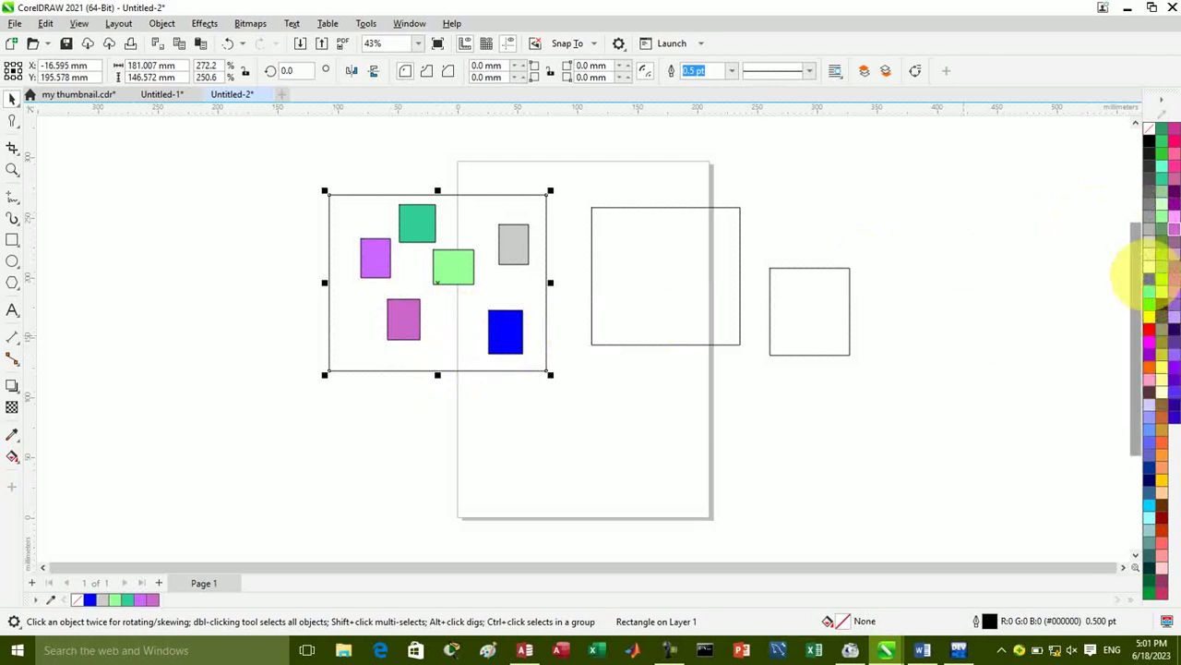
click(1150, 292)
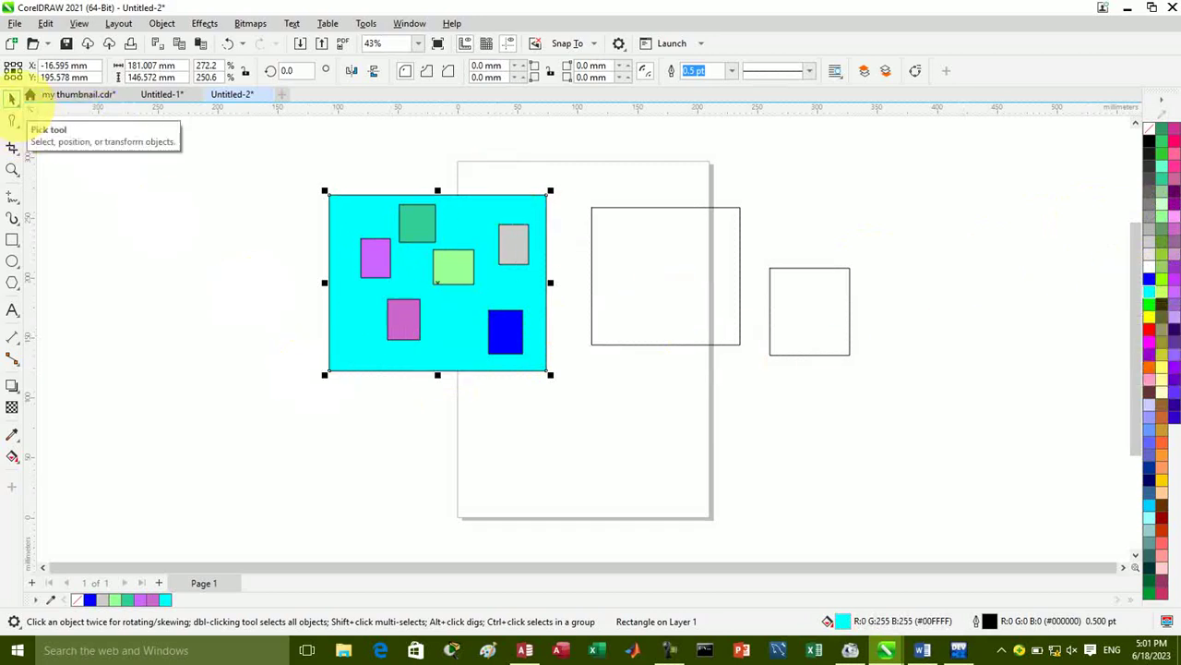
click(12, 101)
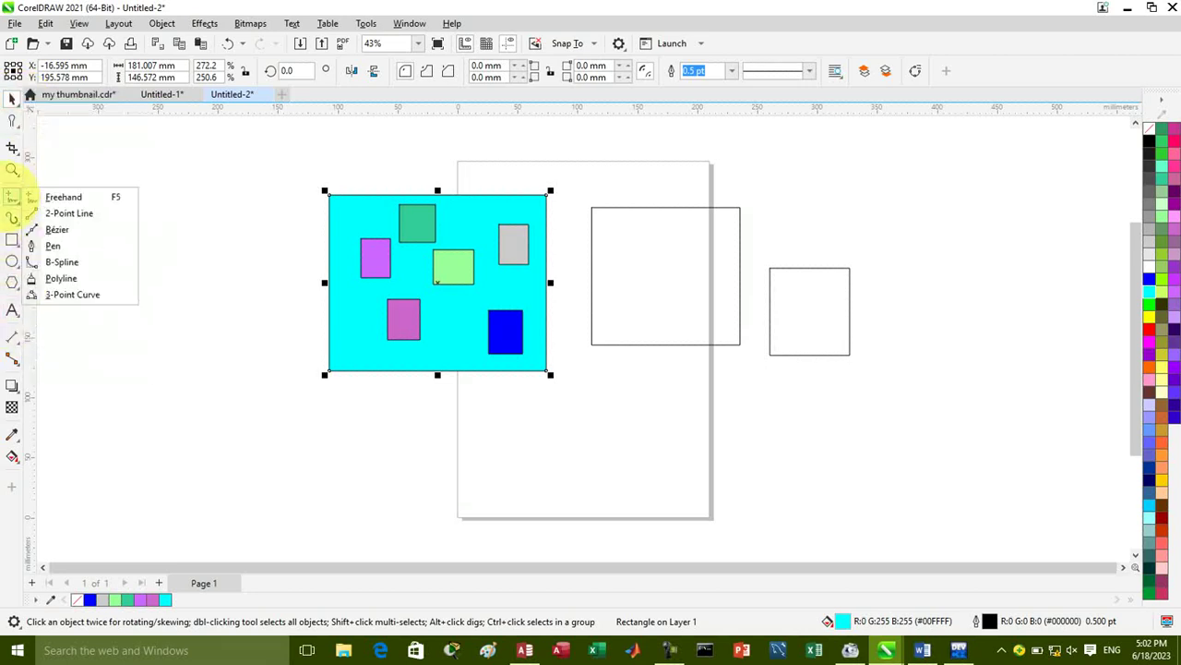
mouse_move(11, 148)
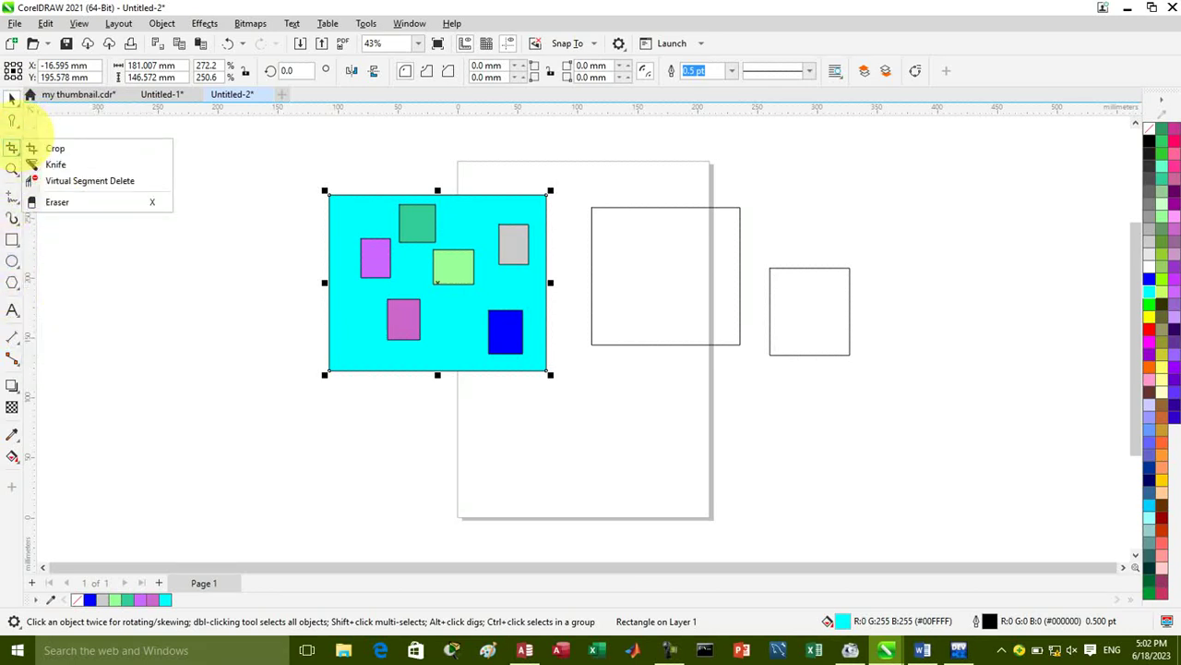
Select the two small purple rectangles together by outlining them with the Freehand Pick tool
mouse_move(11, 100)
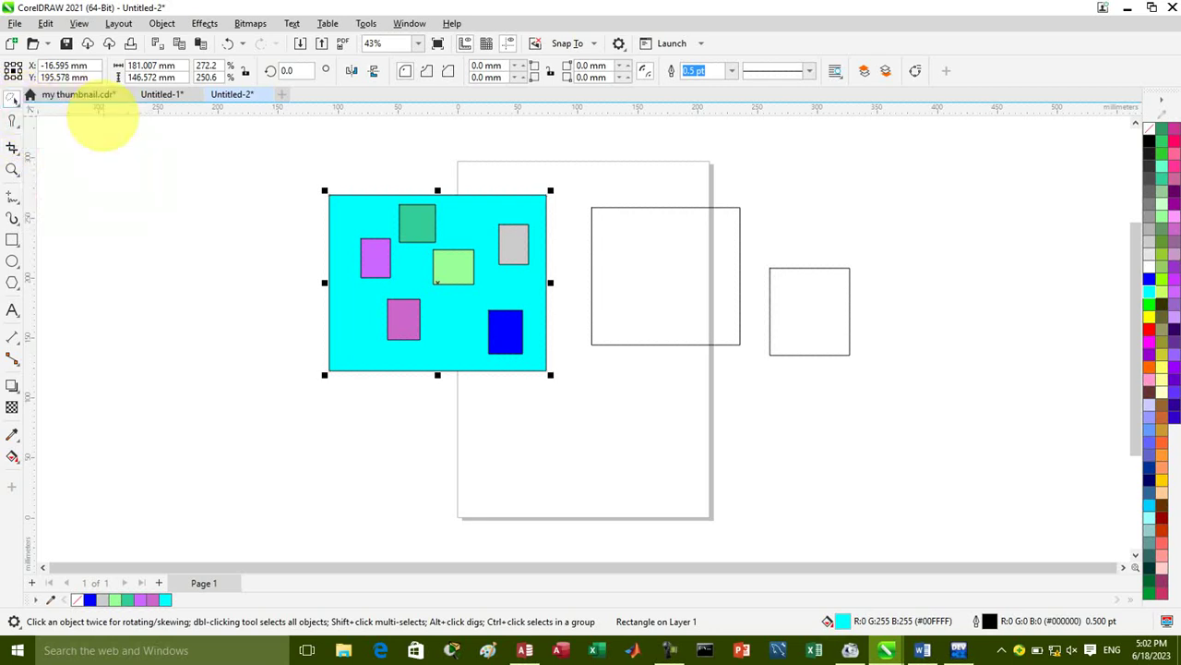
mouse_move(297, 224)
mouse_down()
mouse_move(376, 260)
mouse_move(417, 321)
mouse_up()
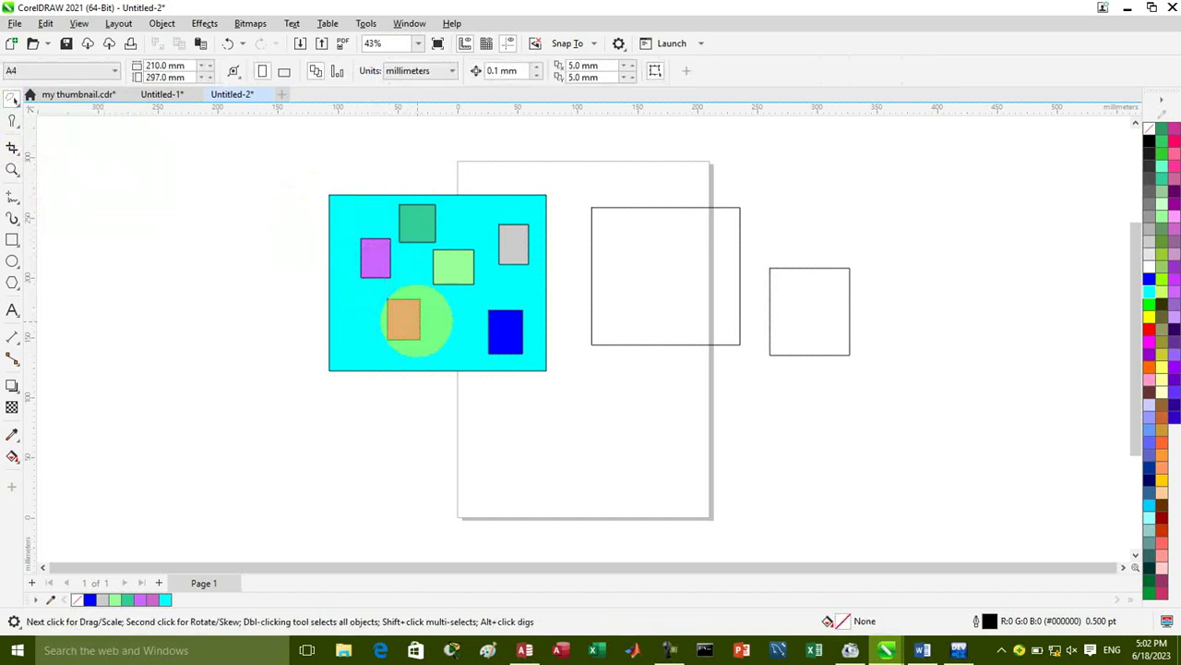
mouse_move(308, 221)
mouse_down()
mouse_move(356, 360)
mouse_move(399, 388)
mouse_move(436, 371)
mouse_move(437, 306)
mouse_move(398, 244)
mouse_up()
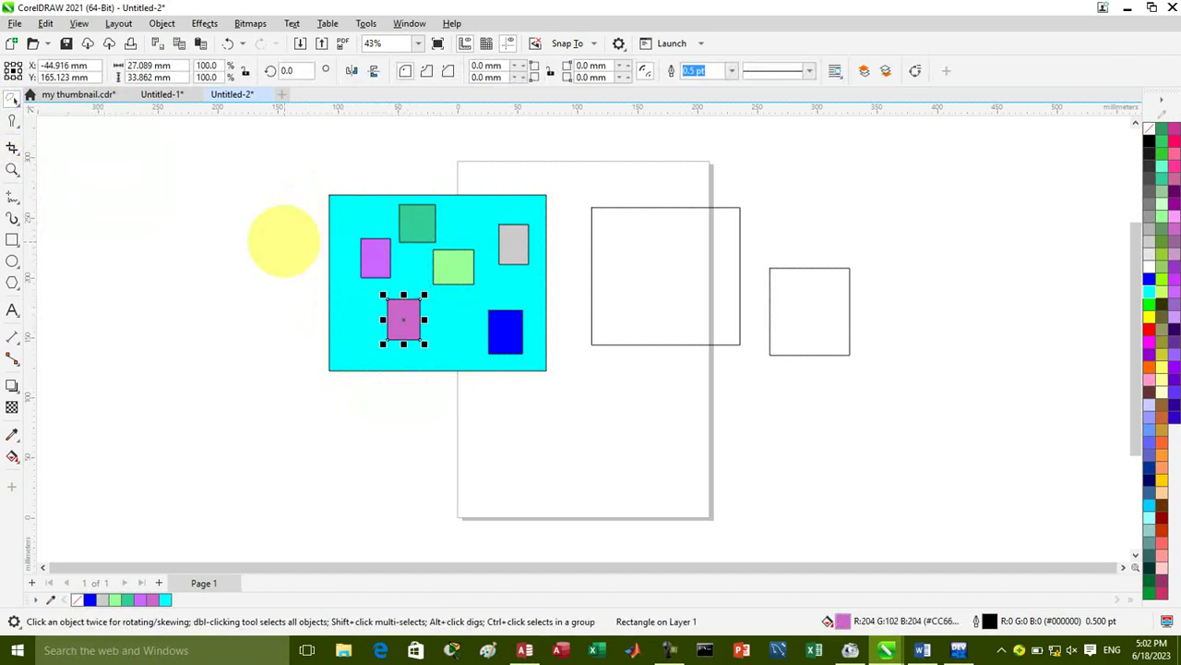
mouse_move(291, 234)
mouse_down()
mouse_move(388, 377)
mouse_move(436, 388)
mouse_move(434, 325)
mouse_move(381, 228)
mouse_up()
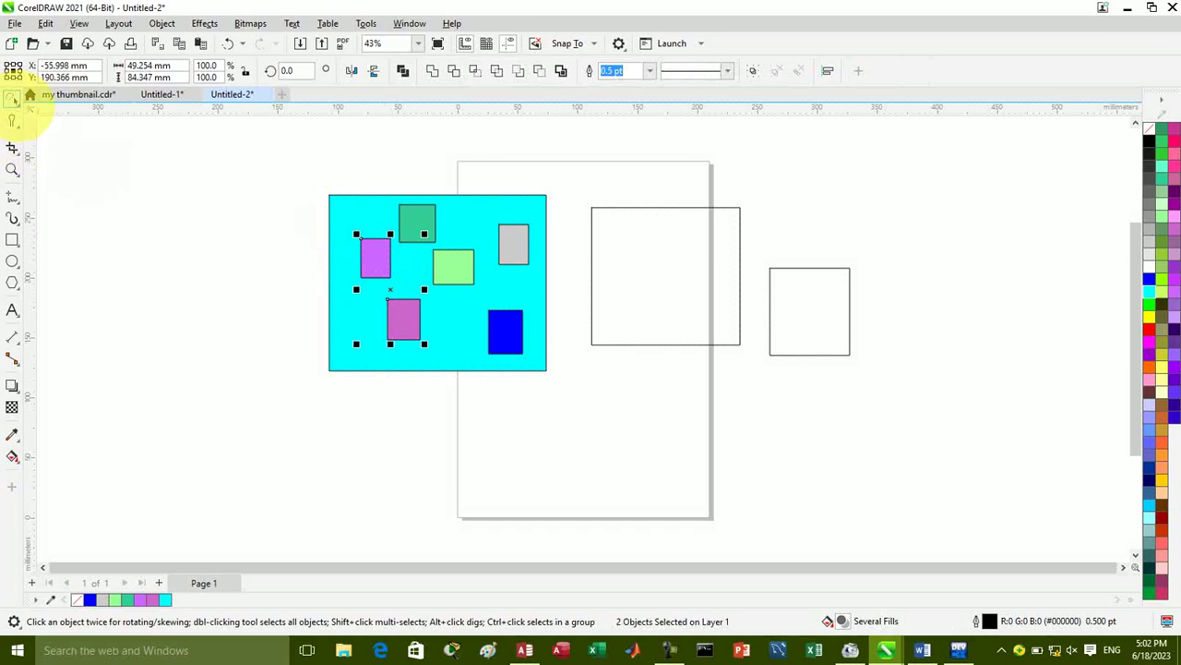
Free-transform the two purple rectangles together to about 56 × 83 mm overall, shifting them left across the cyan rectangle's edge
click(13, 102)
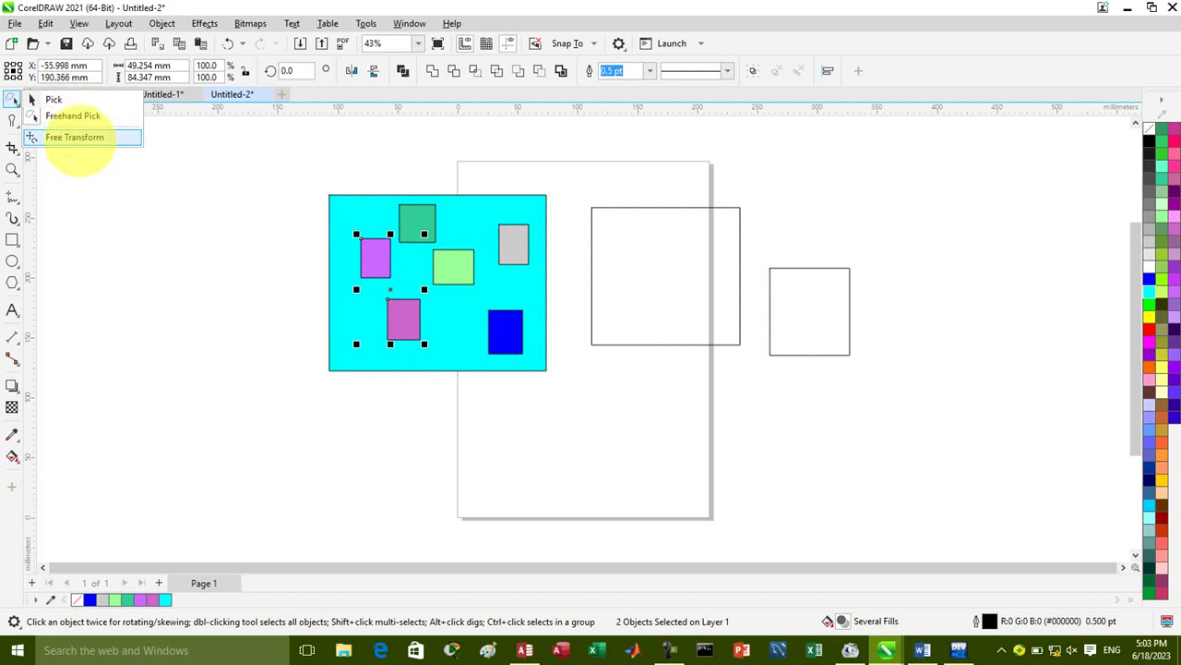
click(76, 137)
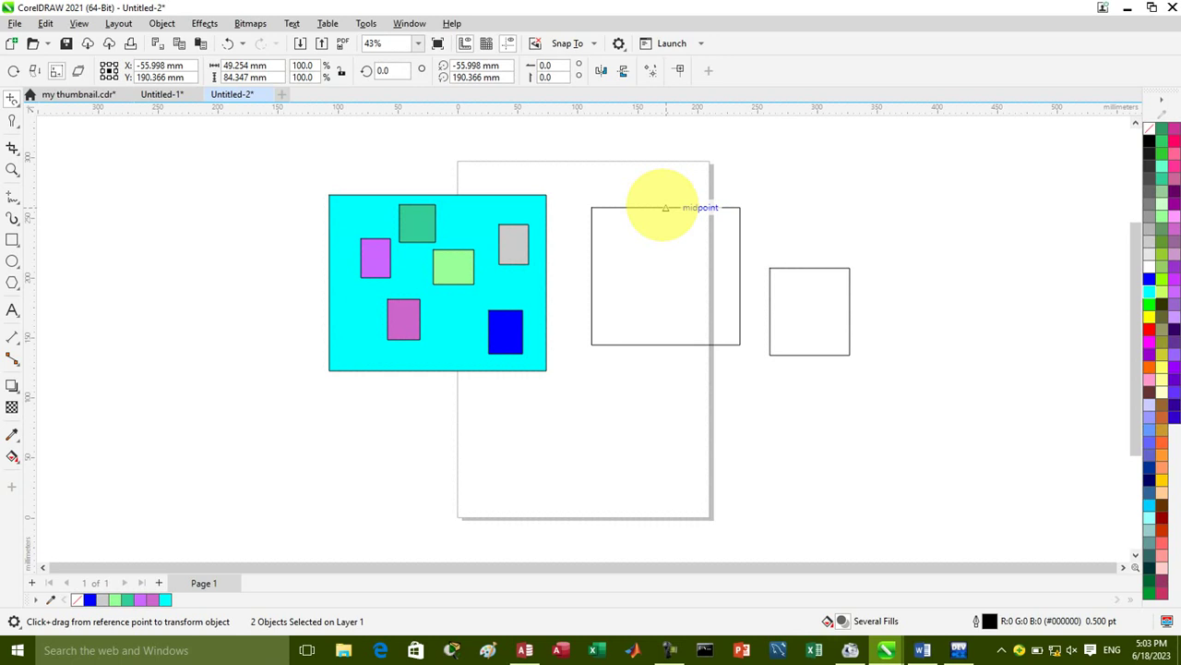
click(665, 275)
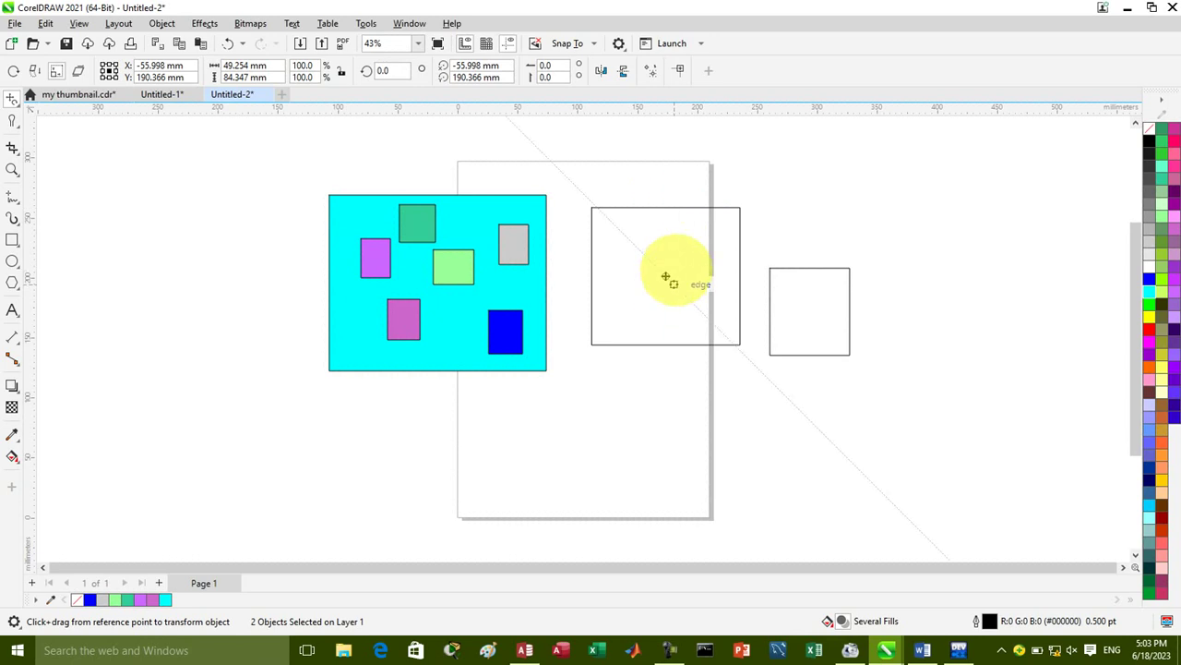
drag(752, 230, 681, 263)
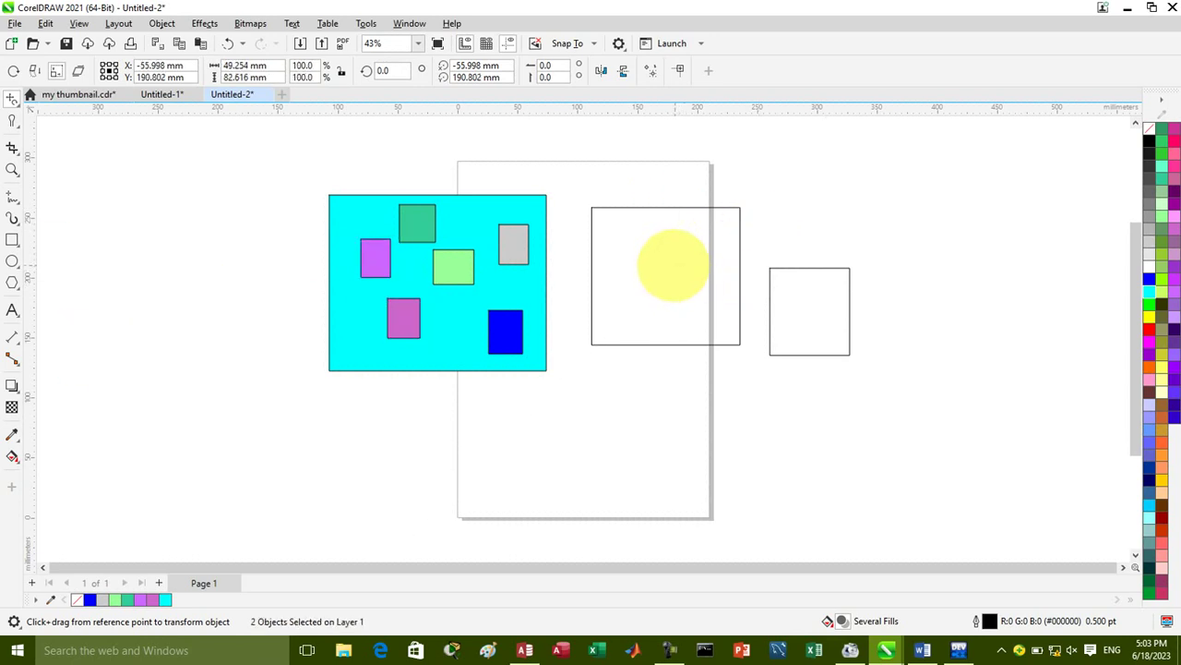
mouse_move(662, 276)
mouse_down()
mouse_move(742, 248)
mouse_move(664, 275)
mouse_up()
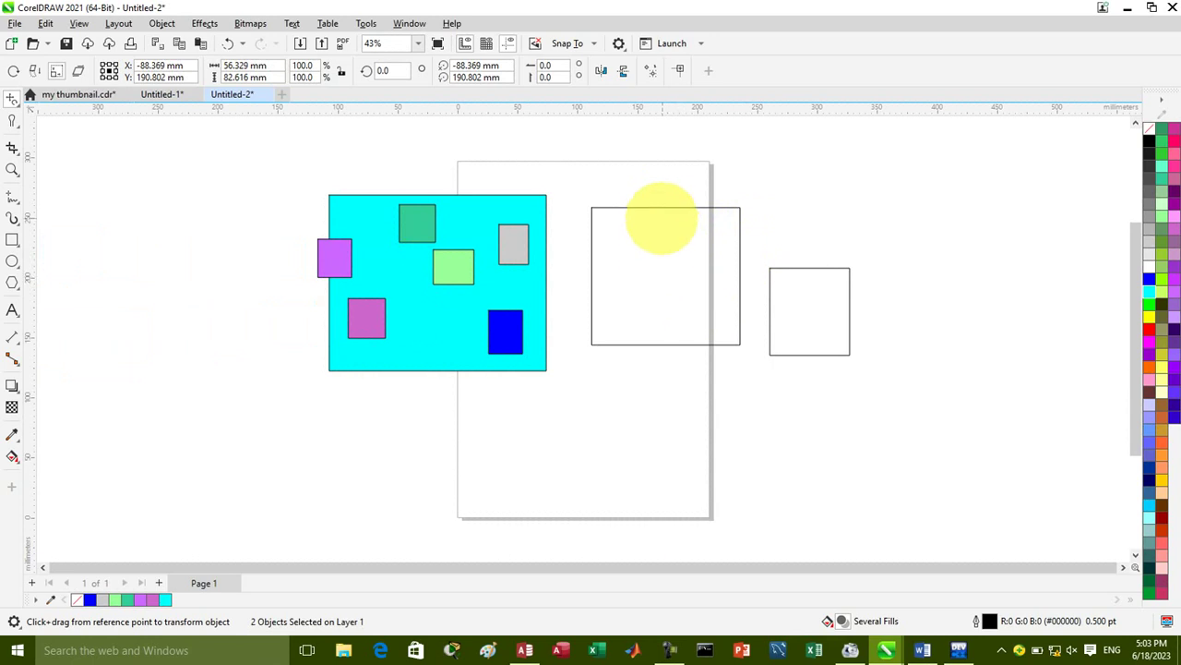
Free-transform the unfilled rectangle overlapping the page's right edge into a flat strip about 125 mm wide and 13 mm high
click(661, 207)
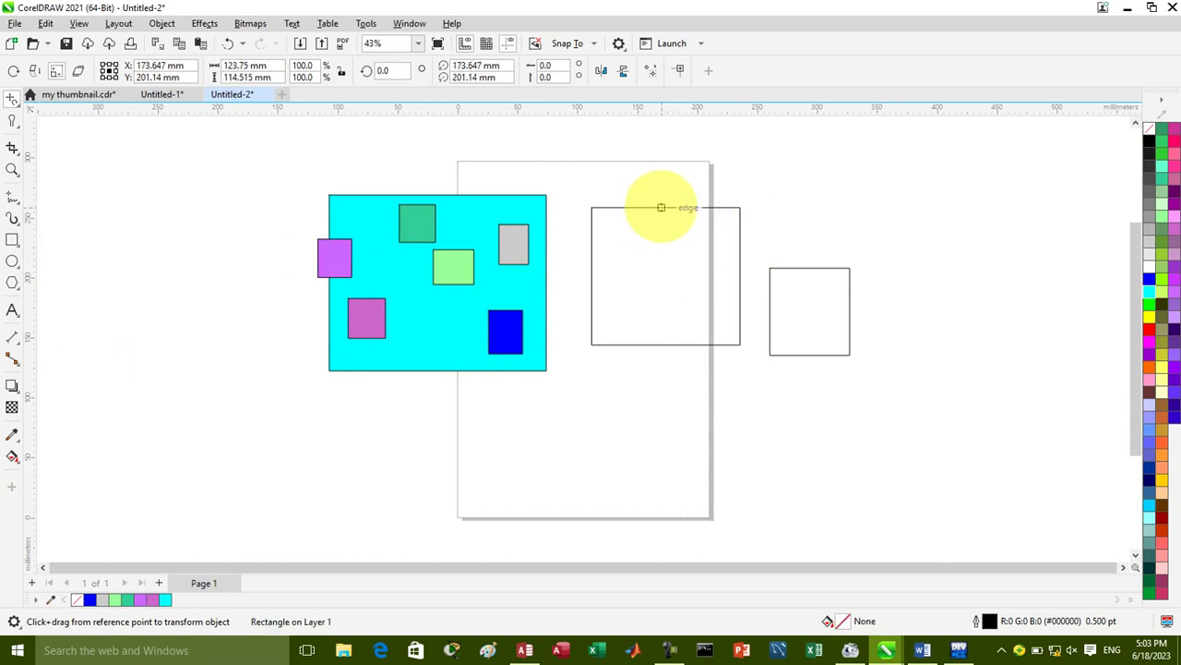
drag(660, 208, 664, 230)
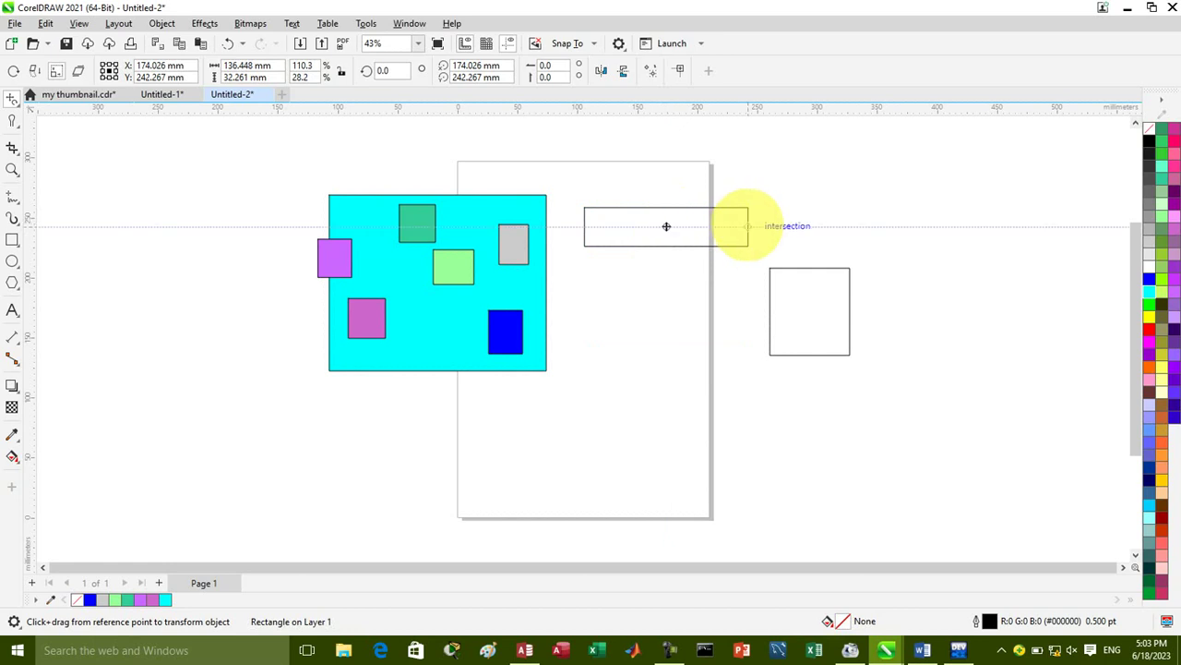
drag(748, 226, 721, 224)
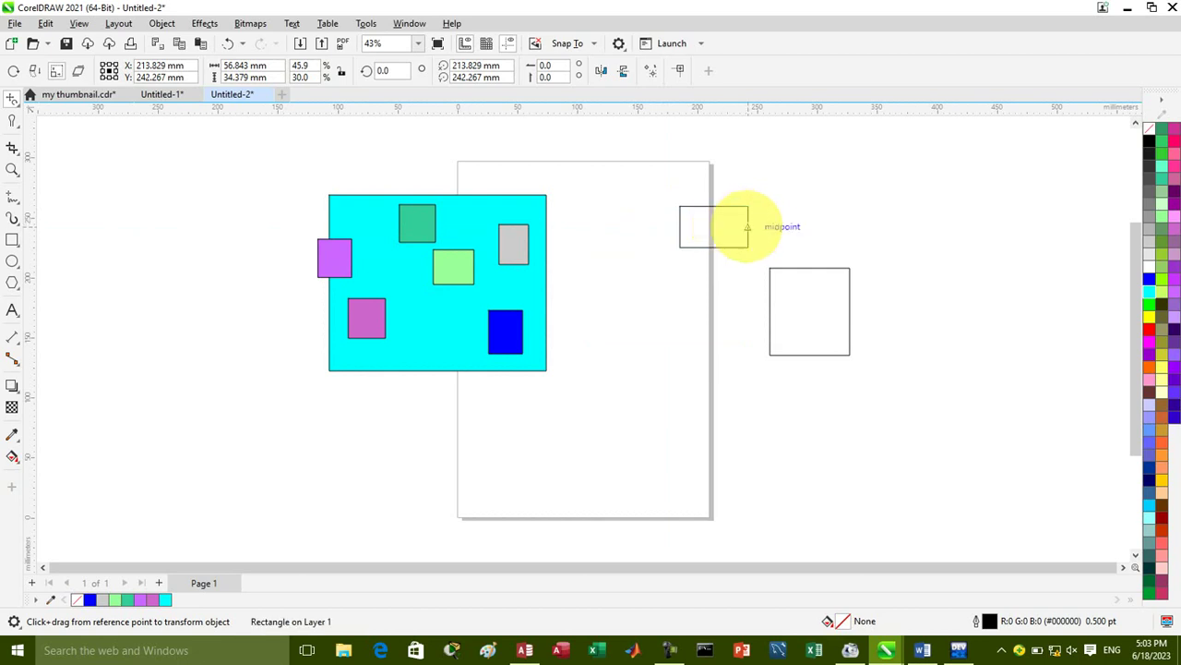
drag(747, 226, 788, 221)
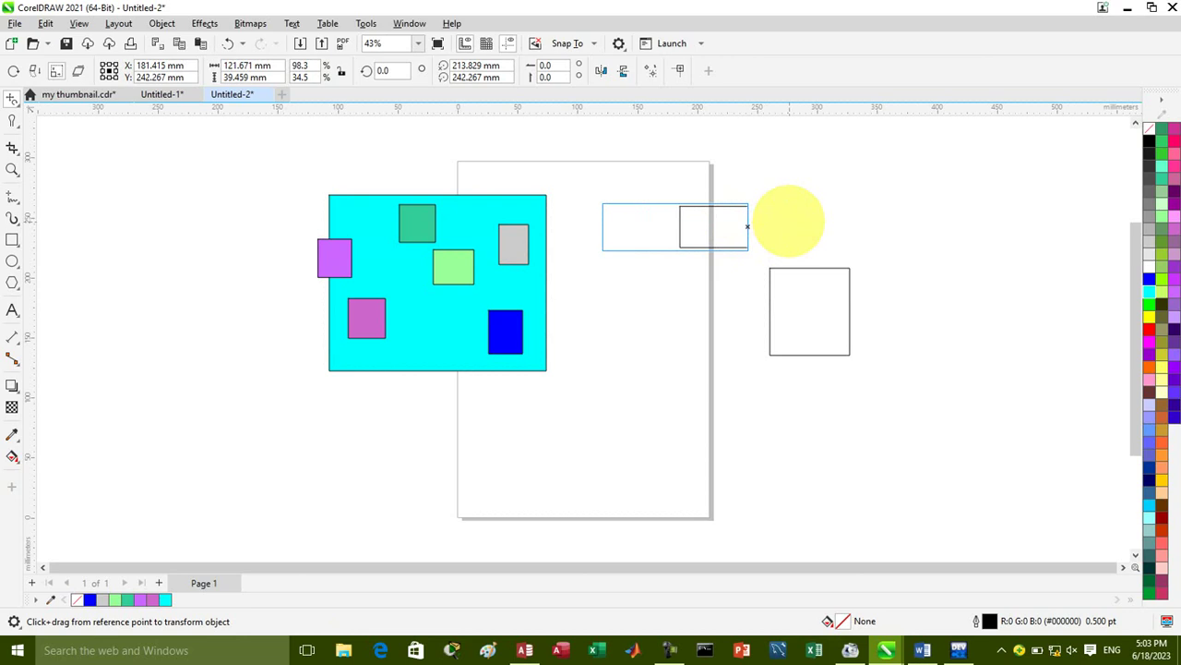
drag(788, 221, 786, 221)
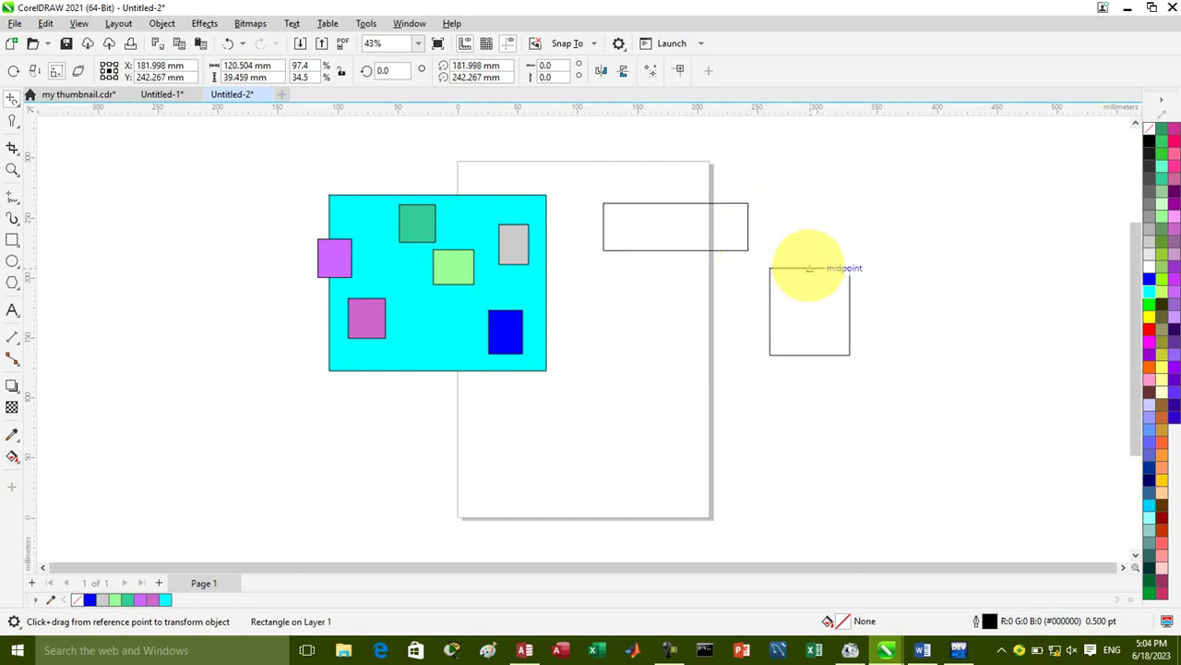
mouse_move(809, 268)
mouse_down()
mouse_move(809, 289)
mouse_move(810, 266)
mouse_up()
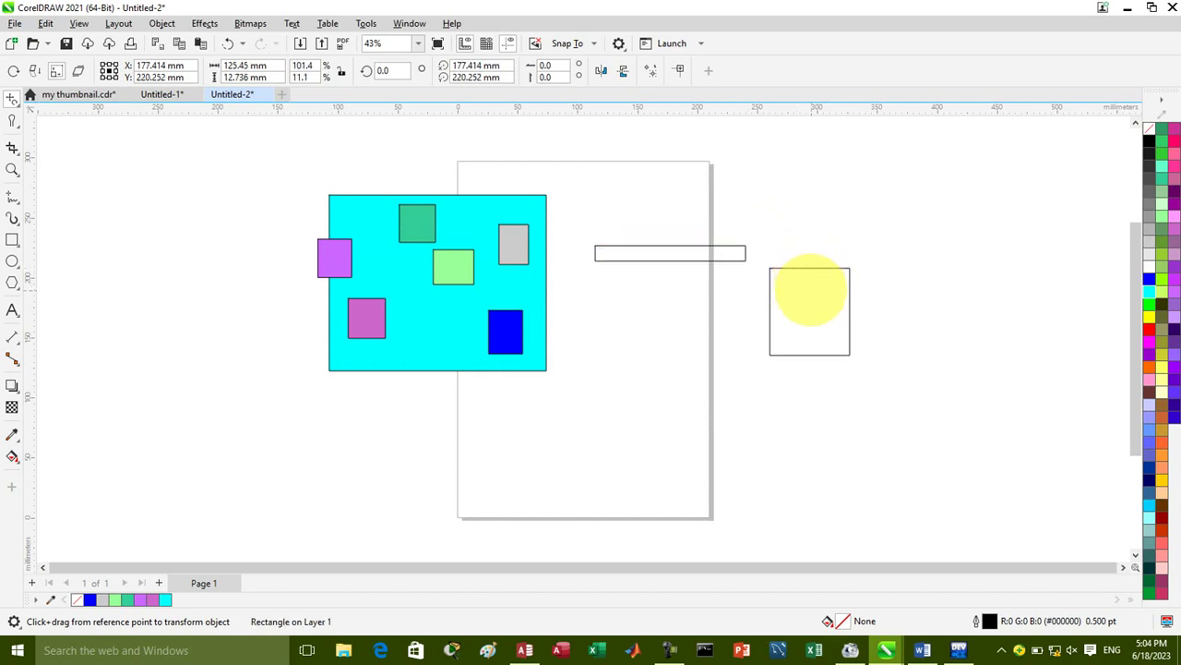
Free-transform the unfilled rectangle beside the page into a tall shape about 52 mm wide and 212 mm high
click(814, 268)
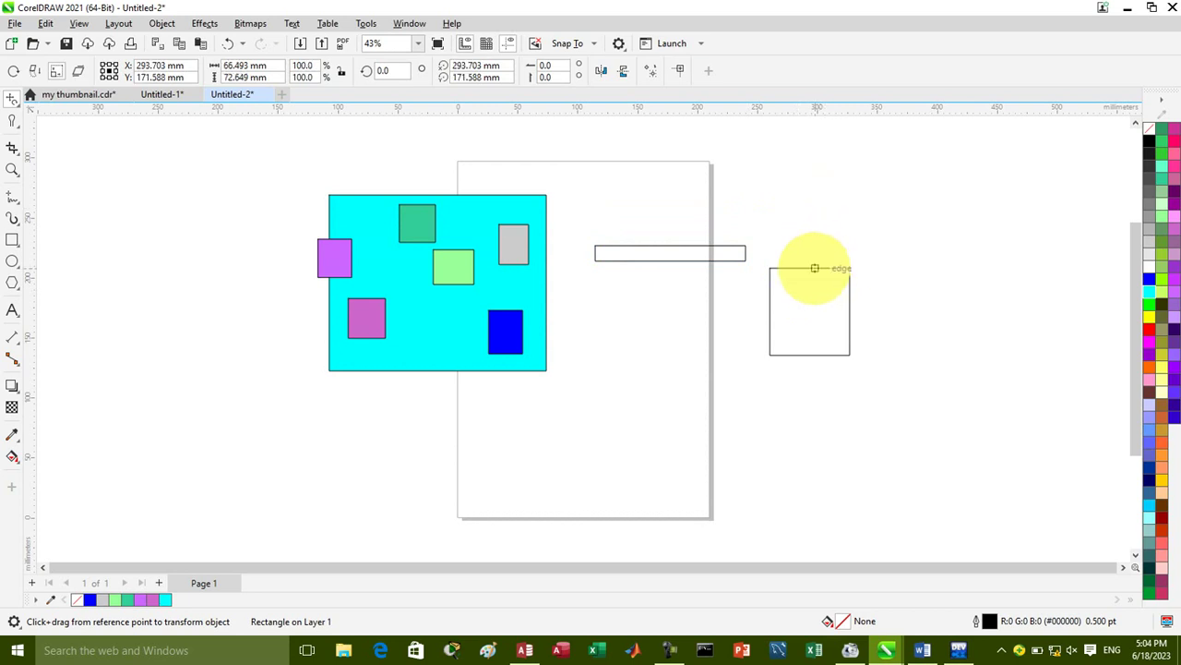
drag(814, 268, 804, 238)
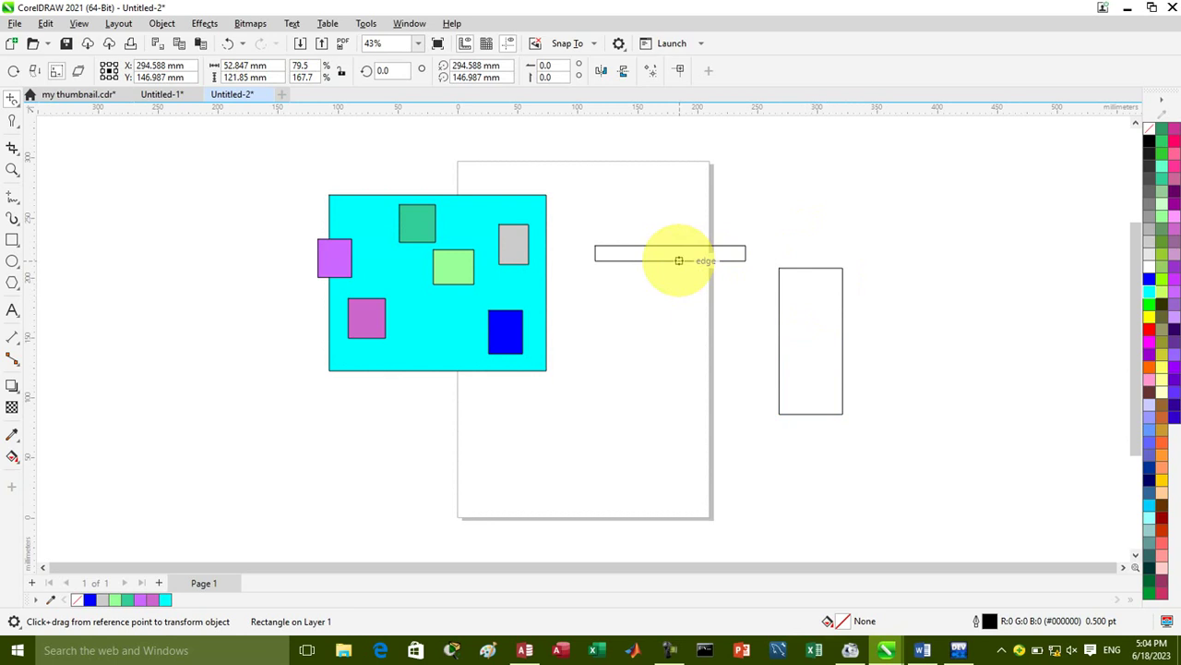
drag(678, 261, 679, 233)
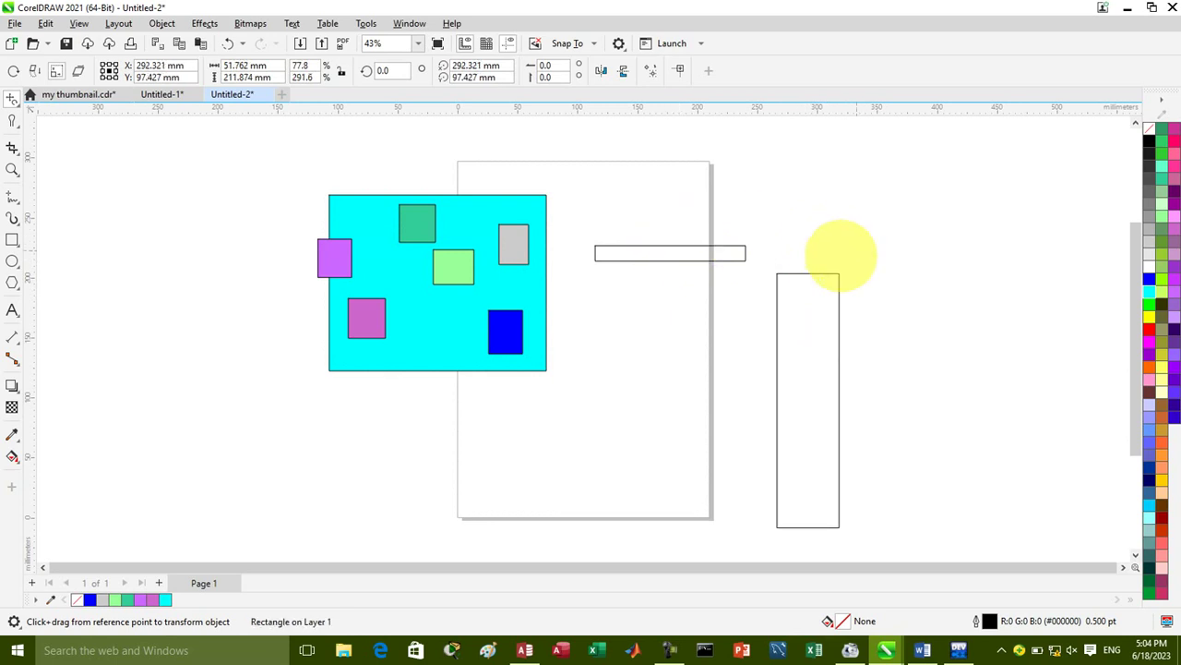
Free-transform the flat strip on the page's right edge to about 151 mm wide and 39 mm high
click(665, 260)
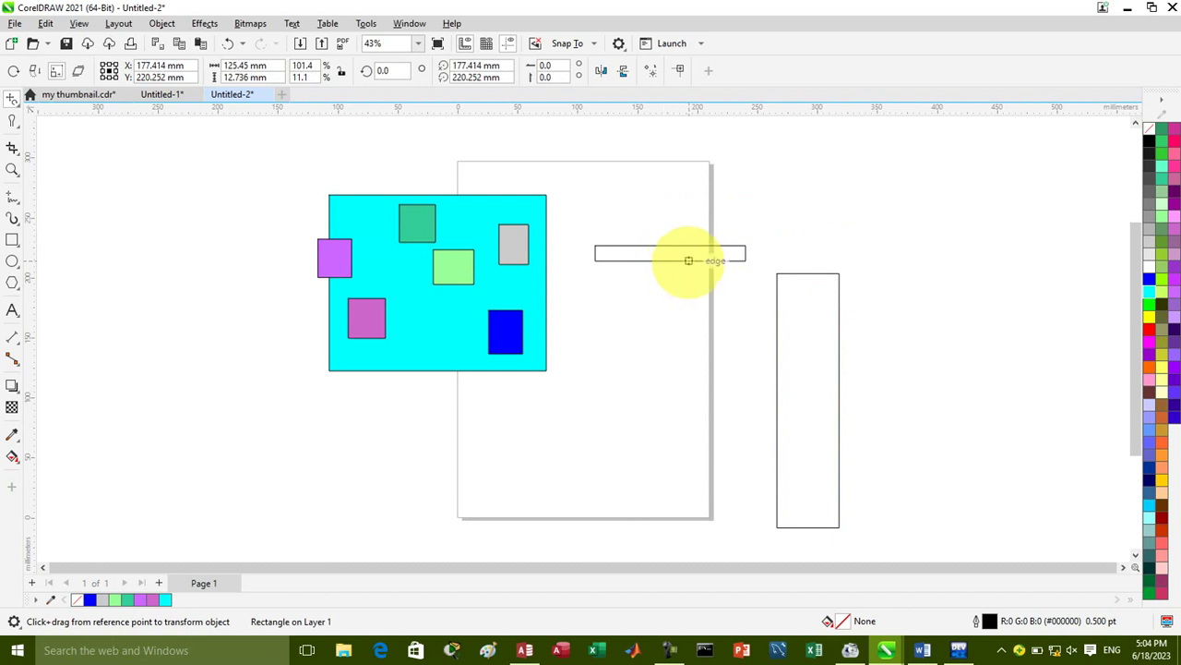
drag(675, 261, 681, 179)
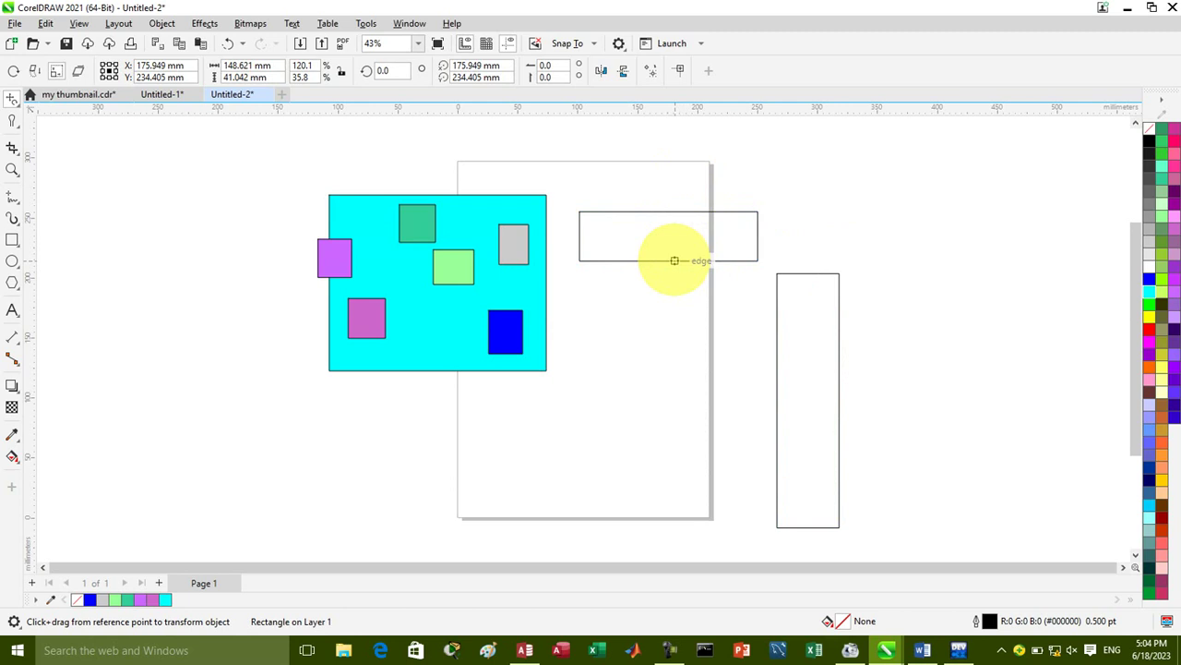
drag(675, 260, 672, 311)
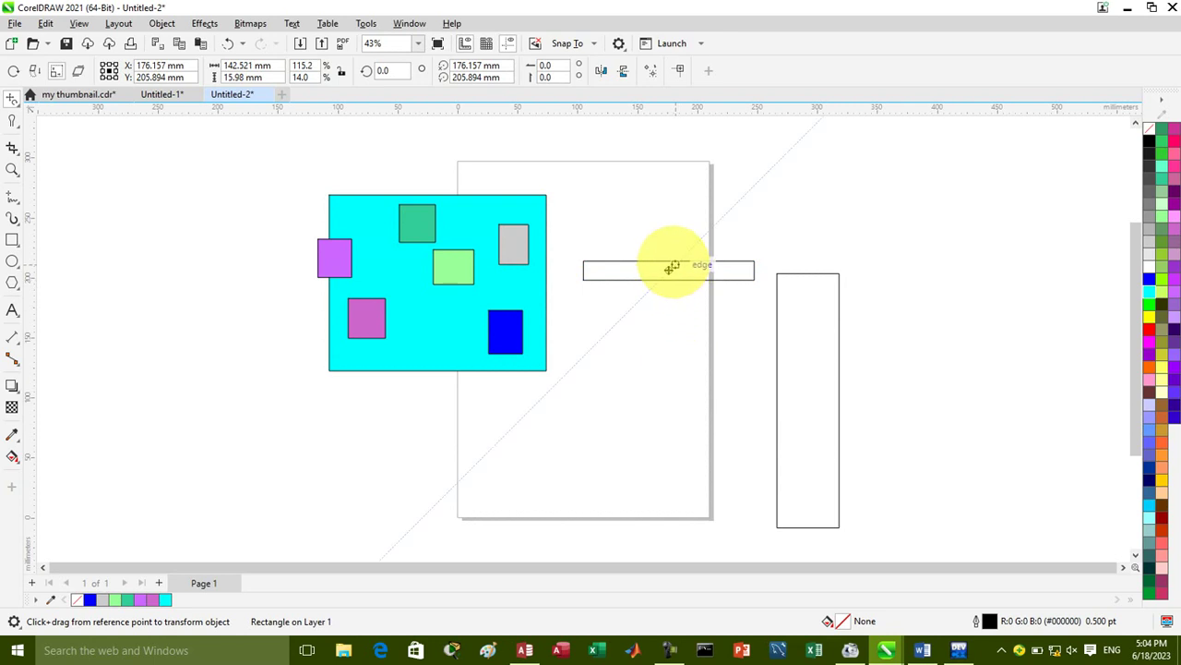
drag(669, 269, 670, 384)
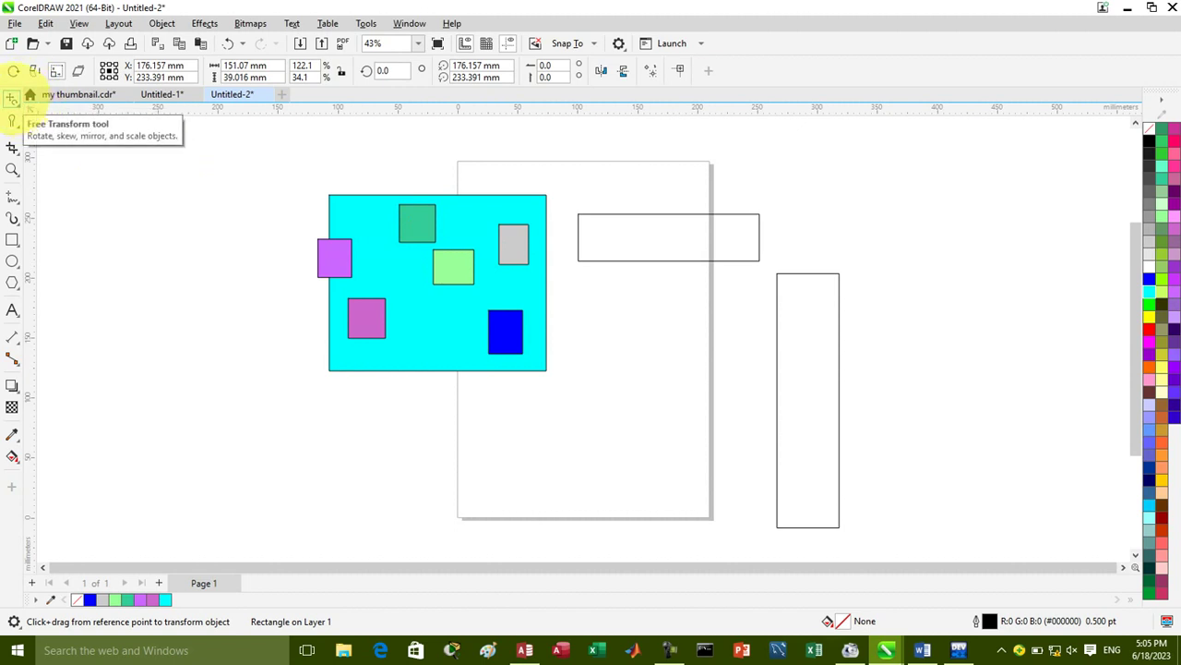
With the Pick tool, resize the wide unfilled rectangle to about 138 × 110 mm and move it up and left over the page edge
click(11, 98)
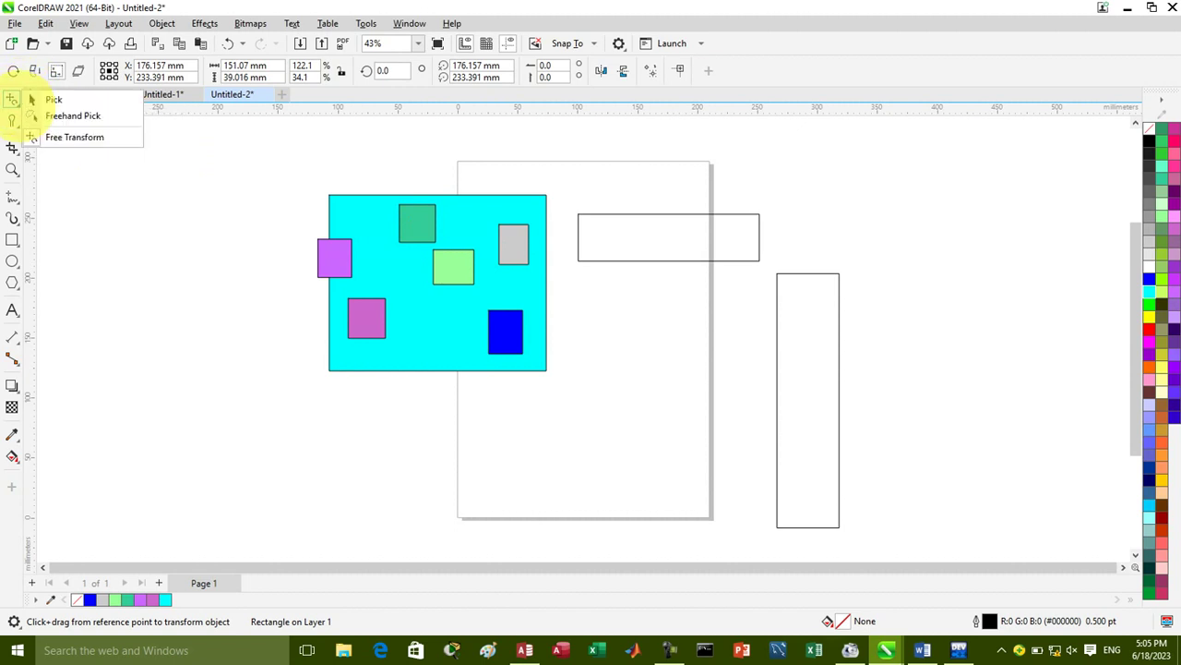
click(51, 100)
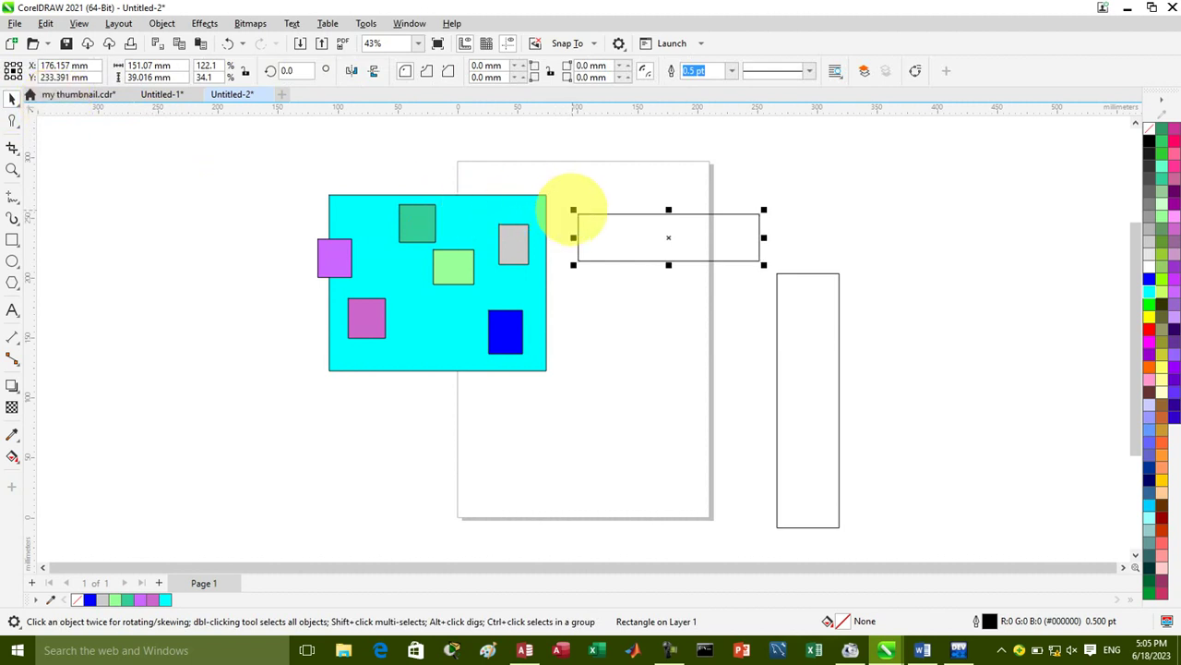
drag(573, 209, 660, 177)
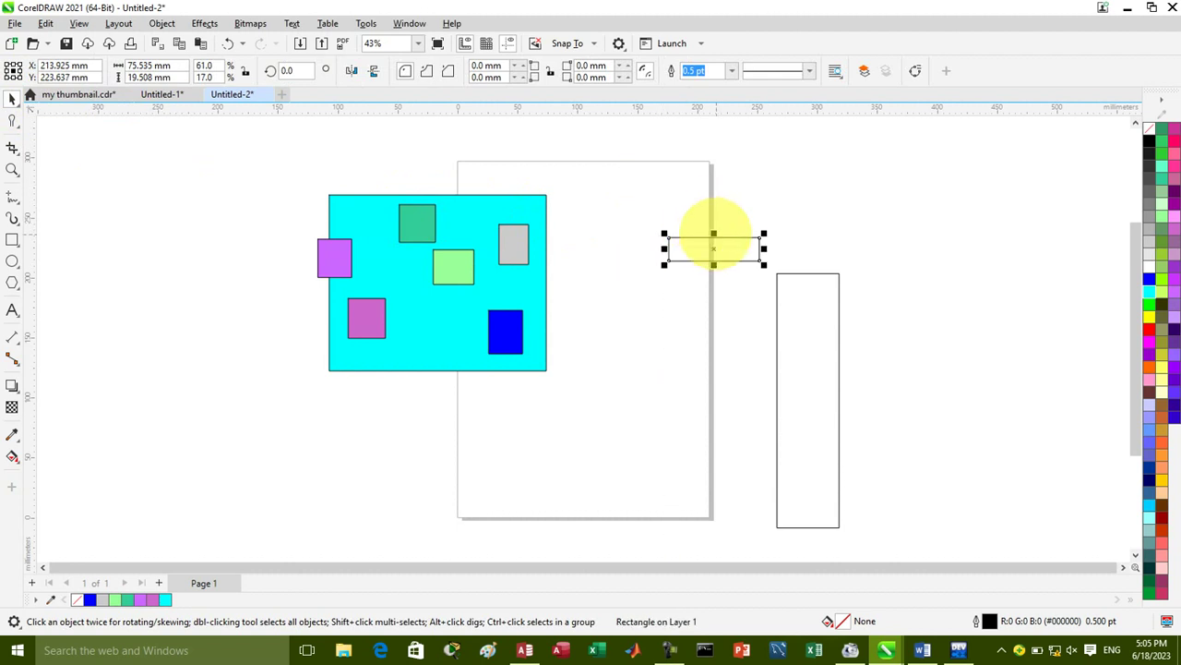
drag(713, 233, 712, 190)
drag(764, 227, 839, 227)
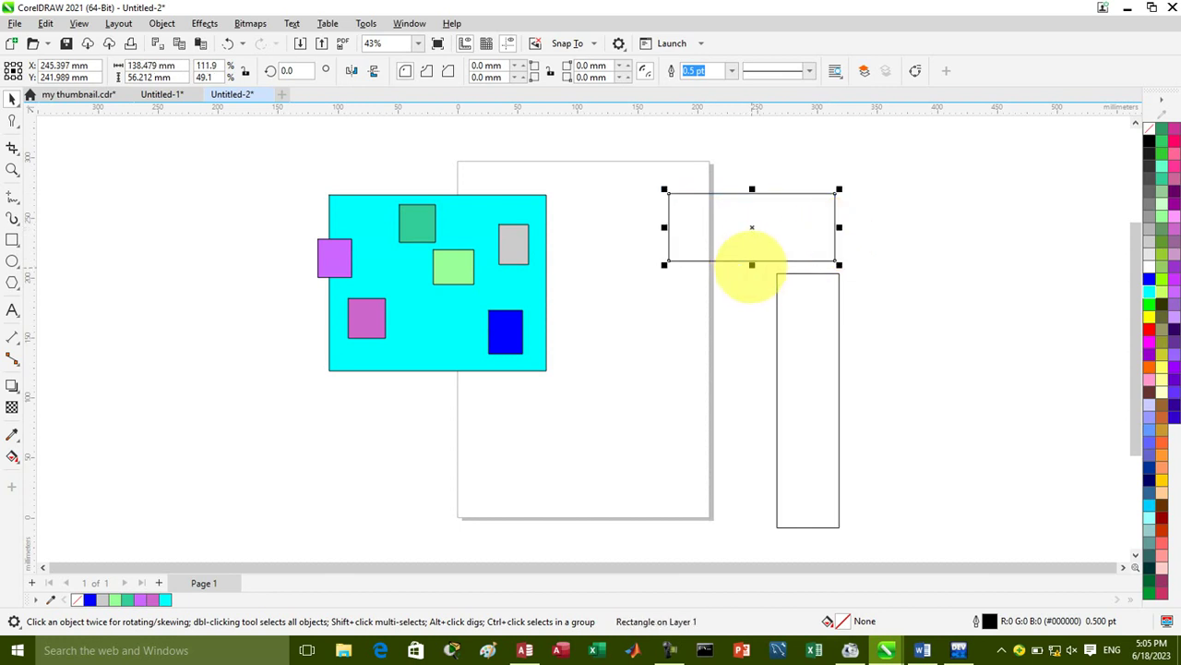
drag(752, 265, 752, 329)
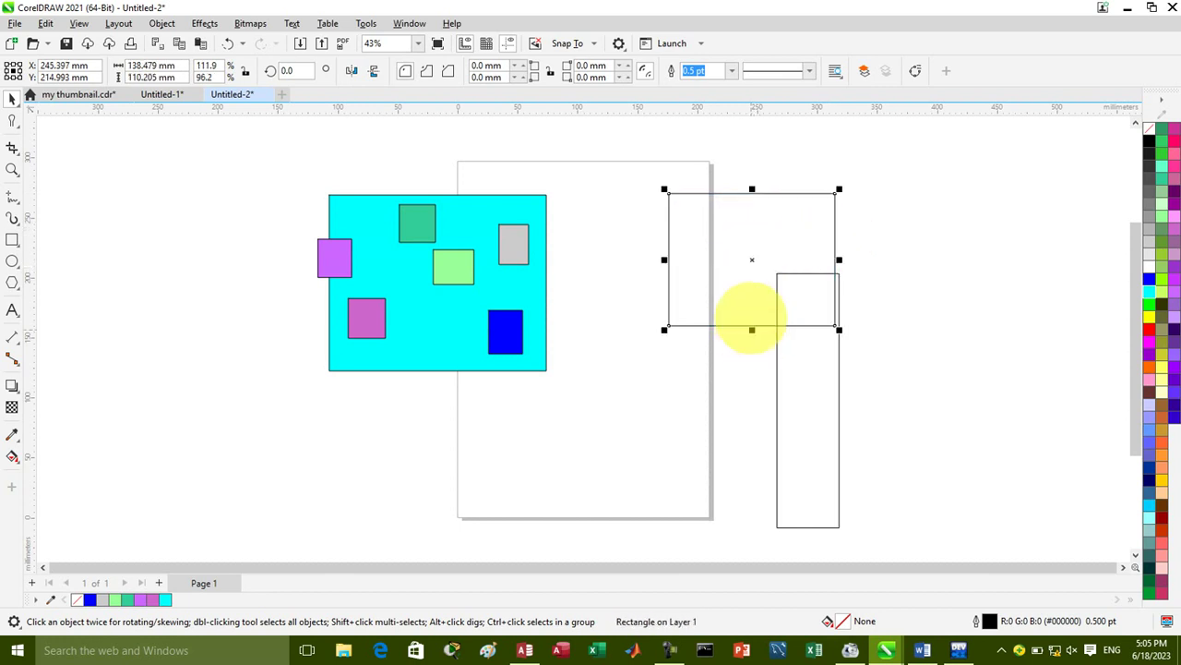
drag(765, 192, 704, 178)
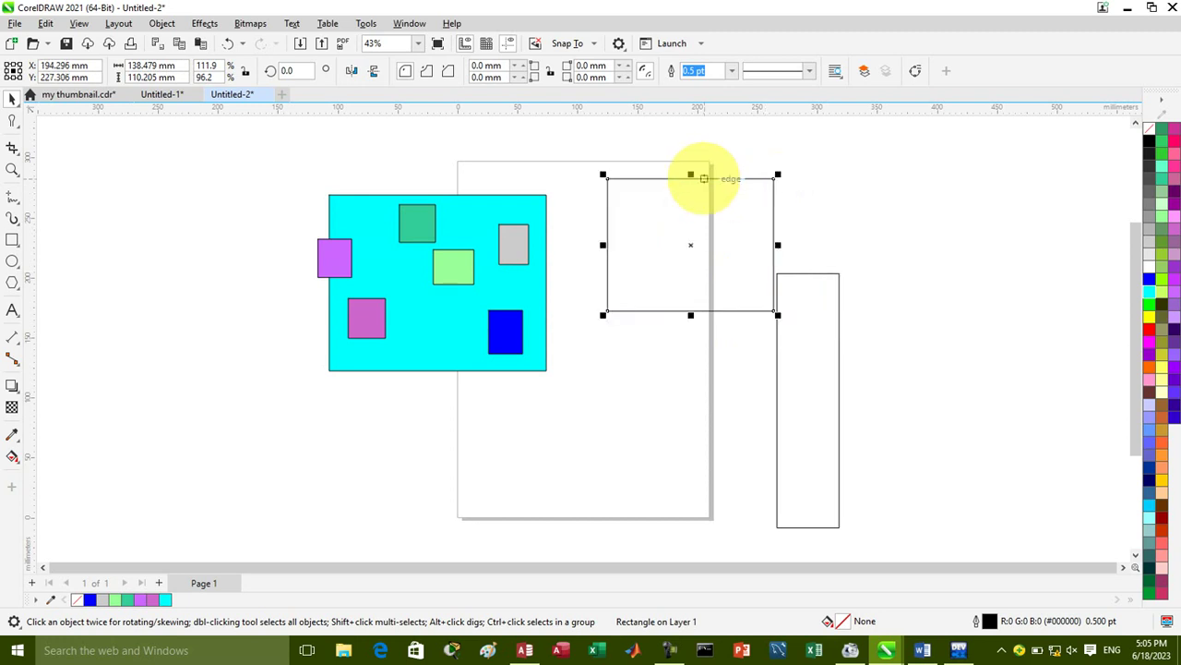